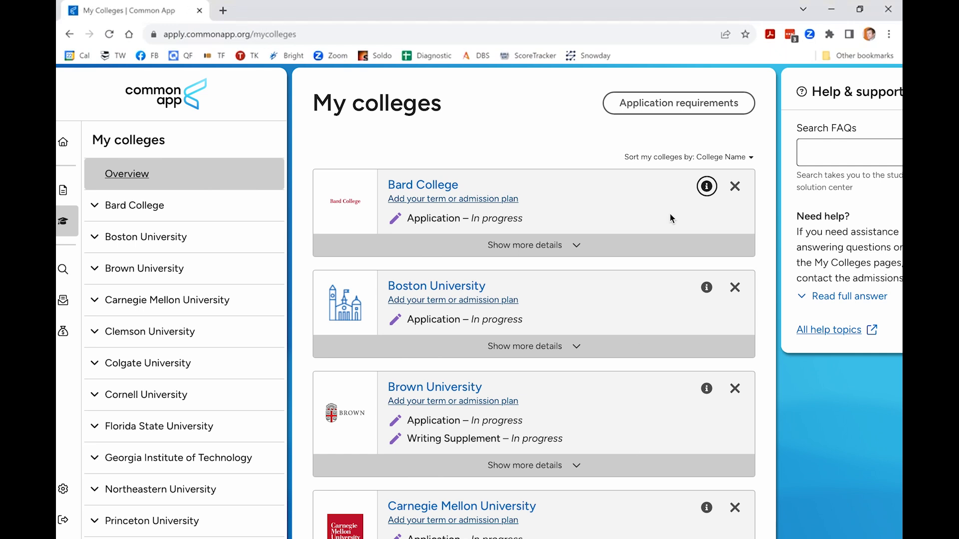
Open Bard College's information page, review its application information and expand its writing requirements.
{"action": "left_click", "coordinate": [409, 191]}
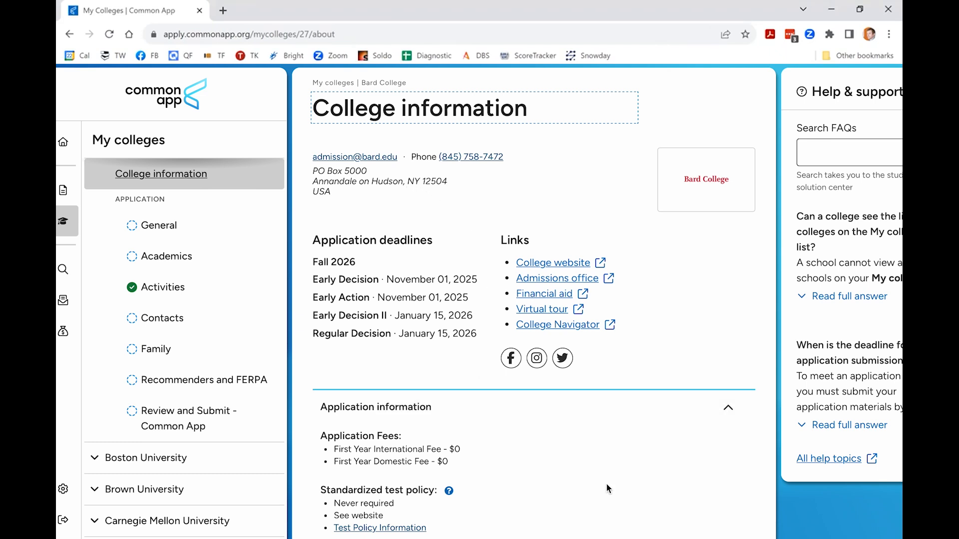
{"action": "scroll", "coordinate": [606, 484], "scroll_direction": "down", "scroll_amount": 2}
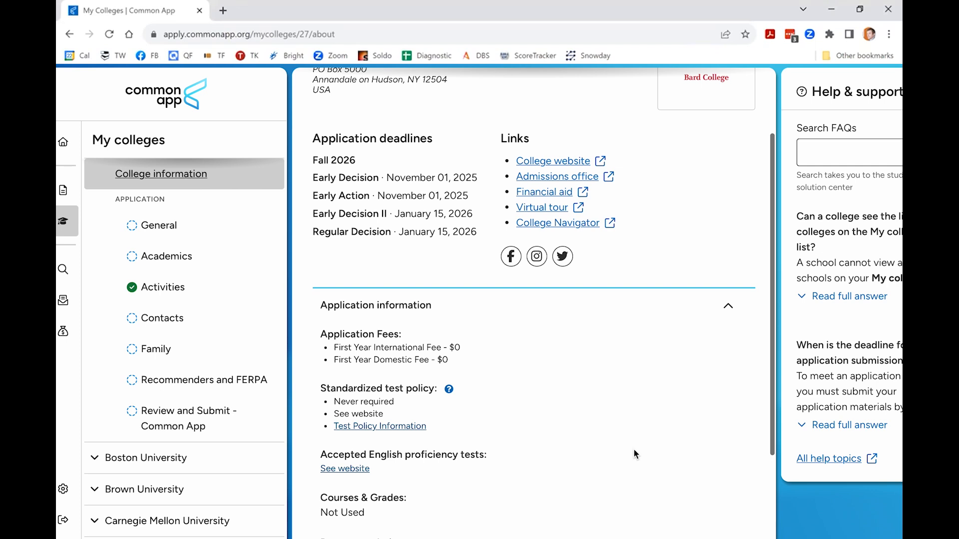
{"action": "scroll", "coordinate": [651, 427], "scroll_direction": "down", "scroll_amount": 3}
{"action": "scroll", "coordinate": [651, 428], "scroll_direction": "down", "scroll_amount": 1}
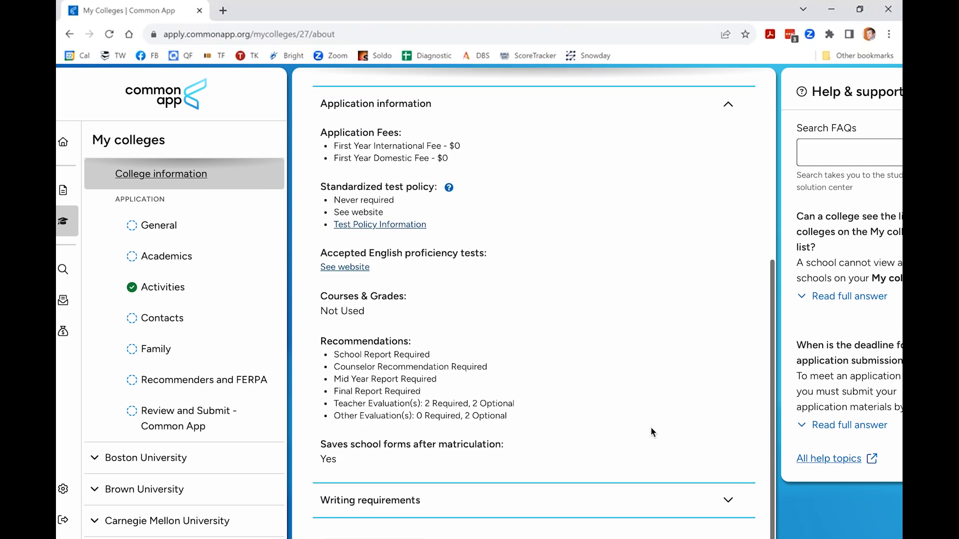
{"action": "left_click", "coordinate": [727, 501]}
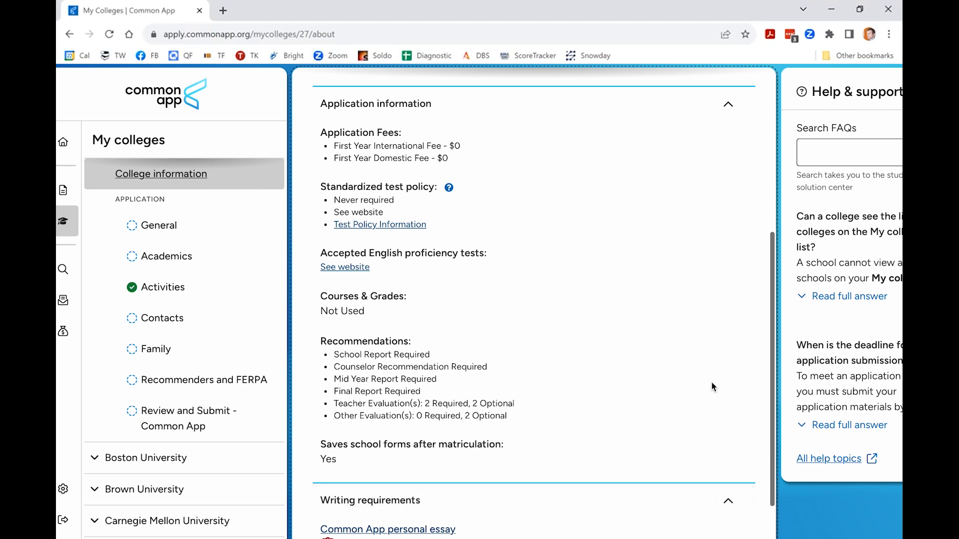
{"action": "scroll", "coordinate": [711, 381], "scroll_direction": "down", "scroll_amount": 2}
{"action": "scroll", "coordinate": [711, 383], "scroll_direction": "down", "scroll_amount": 2}
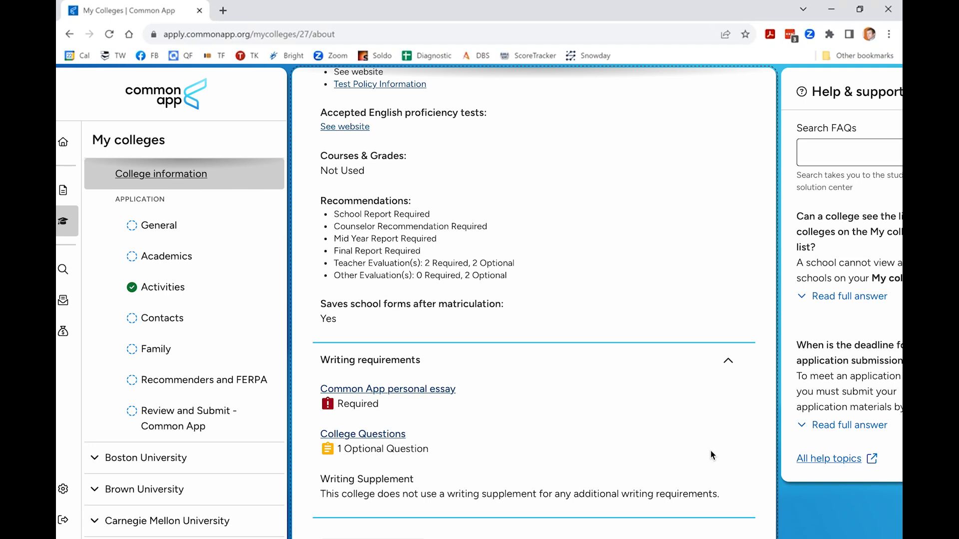
Open Colgate University's college information page and examine its writing requirements.
{"action": "scroll", "coordinate": [223, 484], "scroll_direction": "down", "scroll_amount": 3}
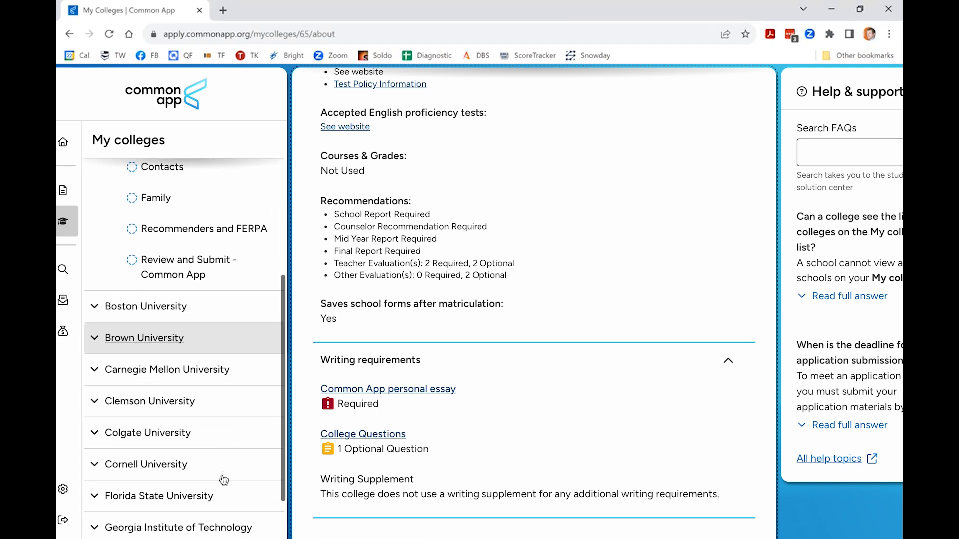
{"action": "left_click", "coordinate": [167, 434]}
{"action": "scroll", "coordinate": [192, 300], "scroll_direction": "down", "scroll_amount": 5}
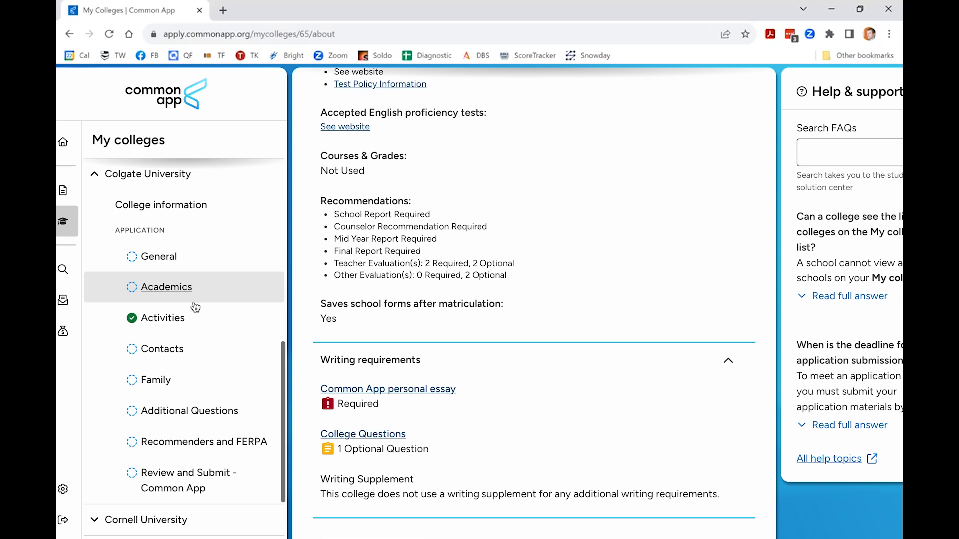
{"action": "left_click", "coordinate": [158, 211]}
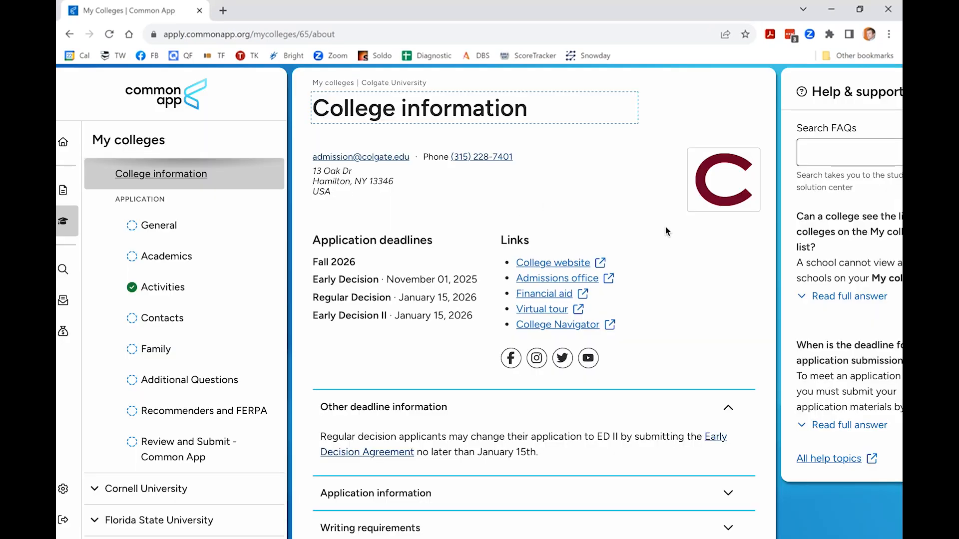
{"action": "scroll", "coordinate": [665, 227], "scroll_direction": "down", "scroll_amount": 1}
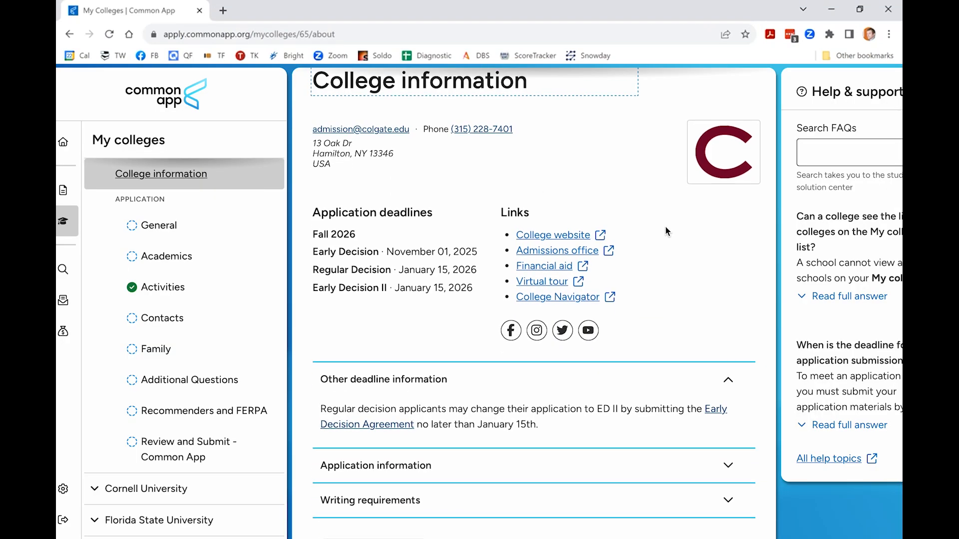
{"action": "left_click", "coordinate": [736, 493]}
{"action": "scroll", "coordinate": [727, 504], "scroll_direction": "down", "scroll_amount": 3}
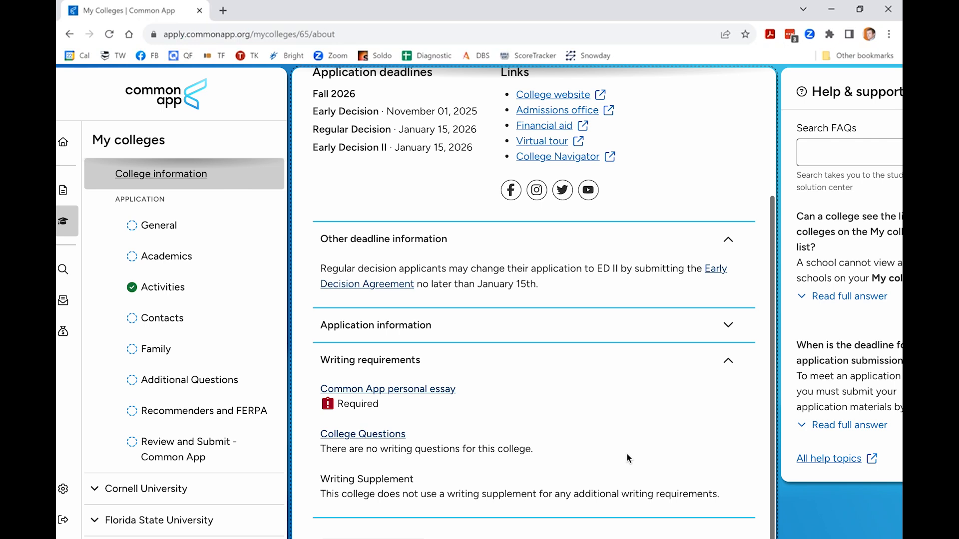
In Bard College's General section, set the student status to Full Time and the preferred start term to Fall 2026.
{"action": "scroll", "coordinate": [209, 325], "scroll_direction": "up", "scroll_amount": 4}
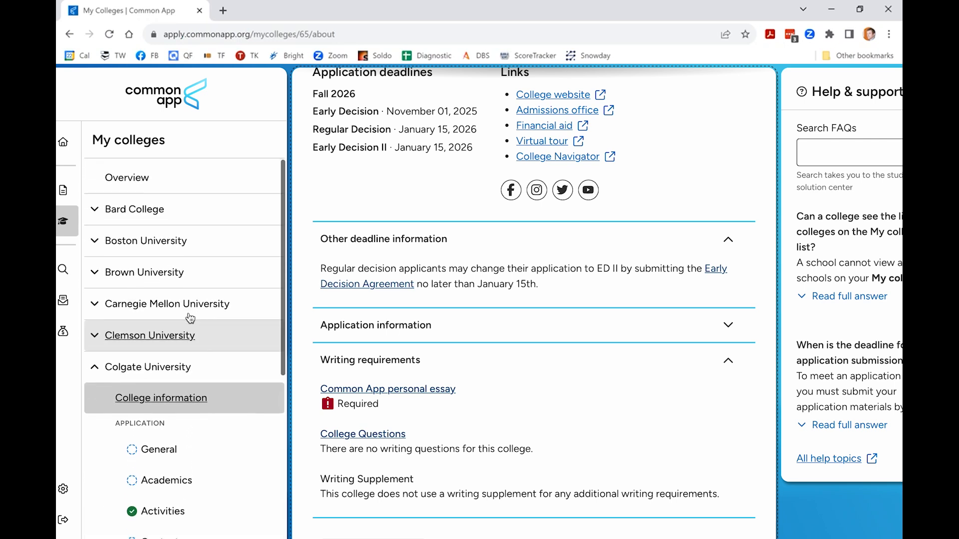
{"action": "left_click", "coordinate": [126, 212]}
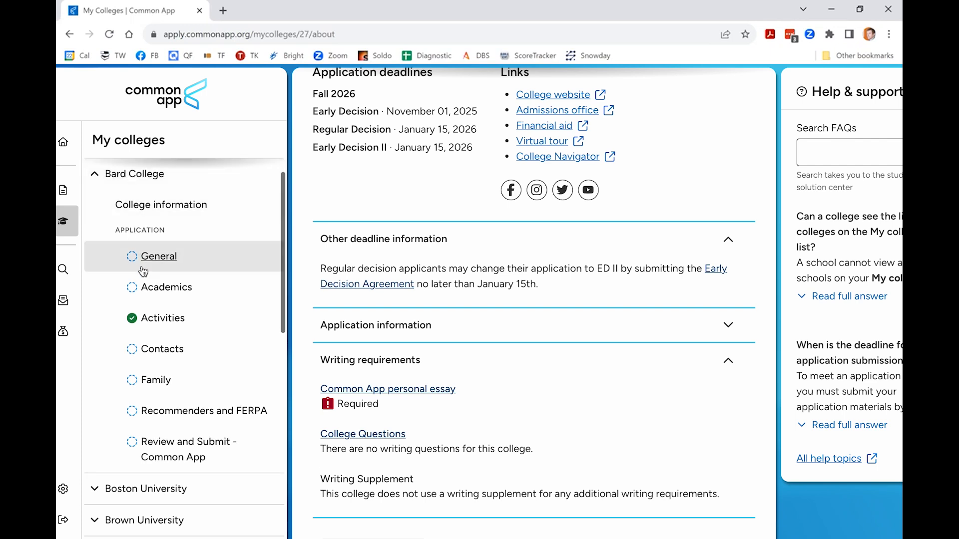
{"action": "left_click", "coordinate": [144, 269]}
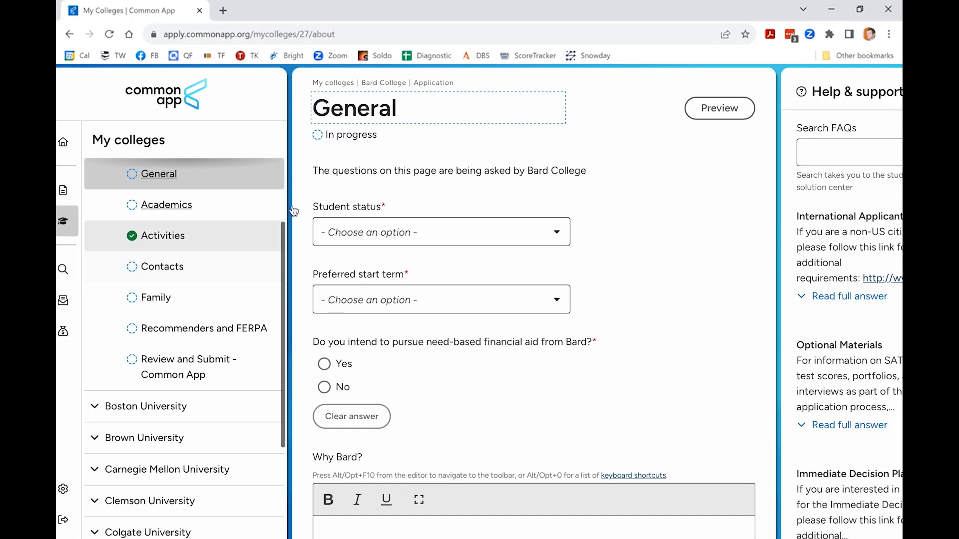
{"action": "left_click", "coordinate": [394, 228]}
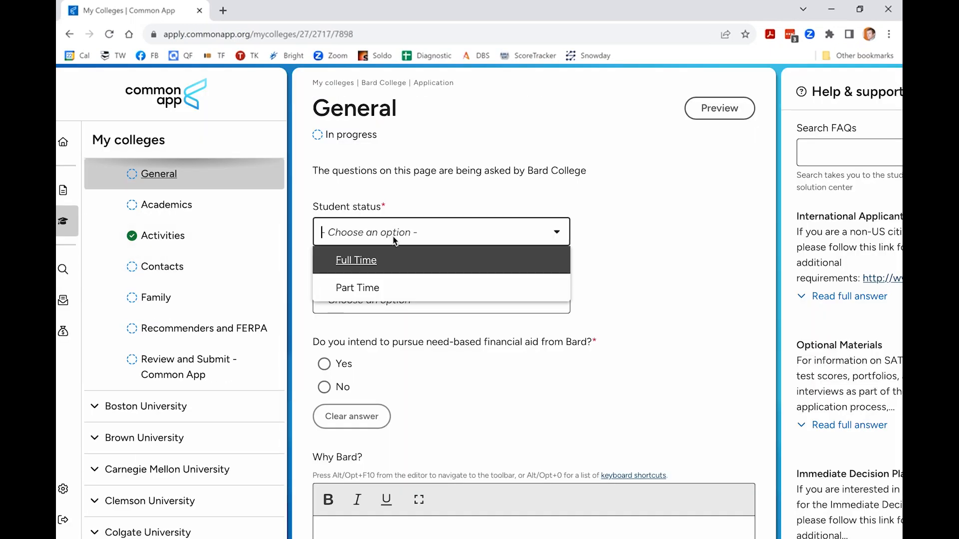
{"action": "left_click", "coordinate": [385, 253]}
{"action": "left_click", "coordinate": [424, 299]}
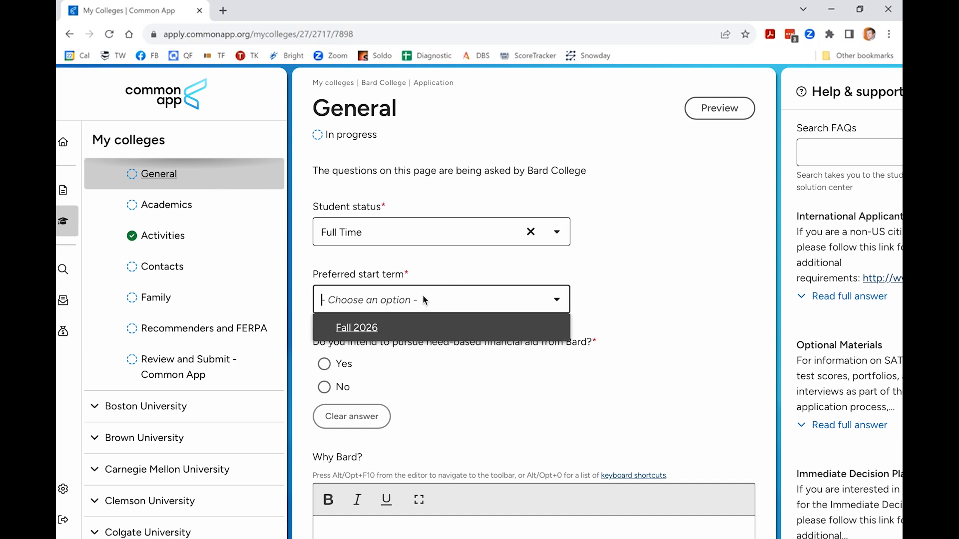
{"action": "left_click", "coordinate": [393, 333]}
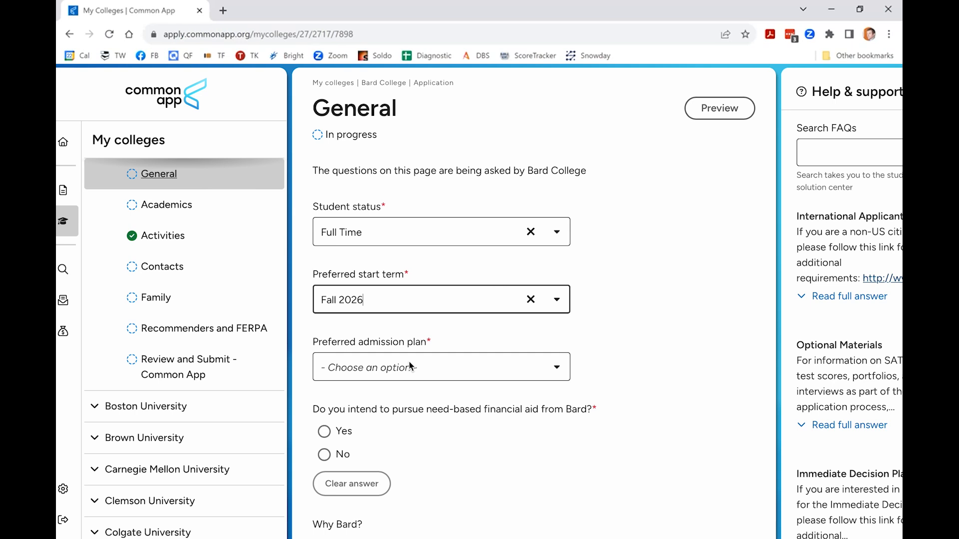
Set Bard's preferred admission plan to Regular Decision and answer No to pursuing need-based financial aid.
{"action": "left_click", "coordinate": [537, 367]}
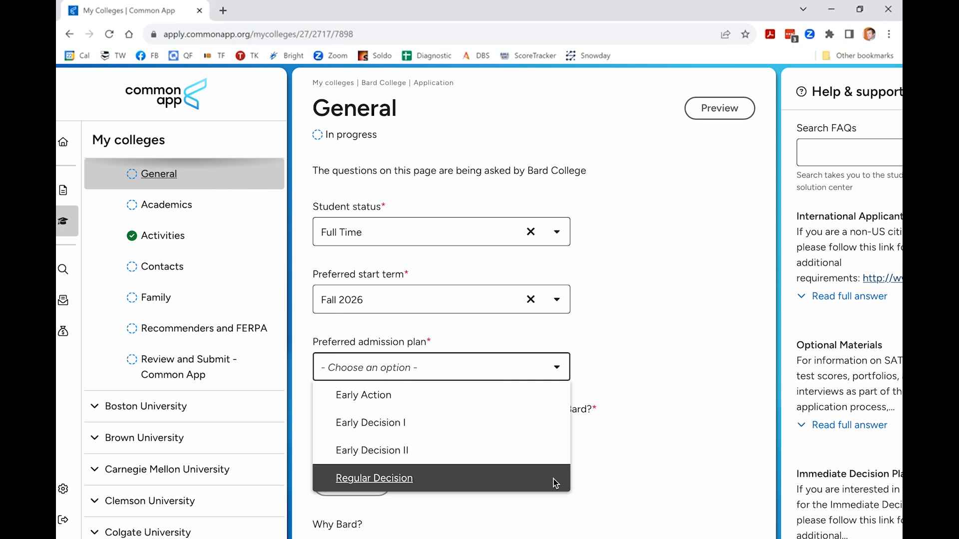
{"action": "left_click", "coordinate": [554, 478]}
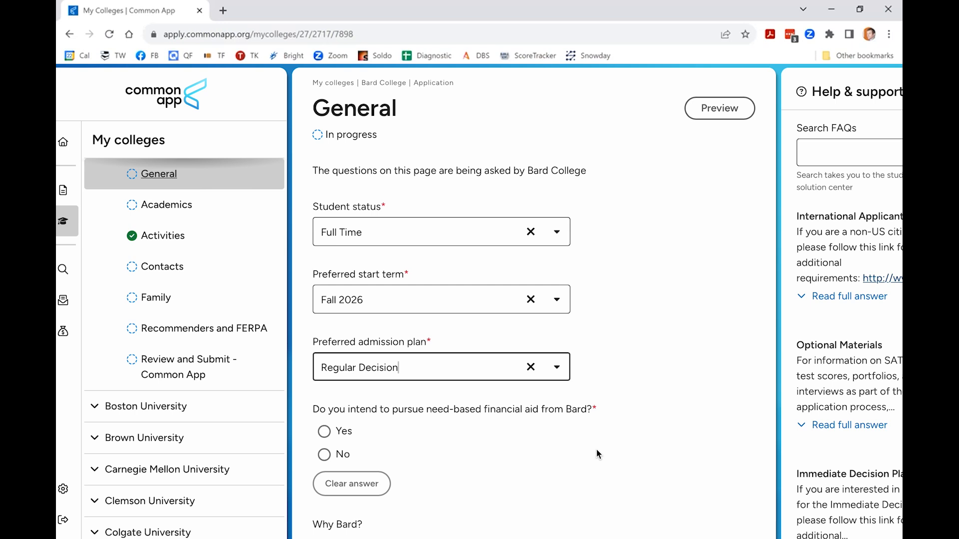
{"action": "left_click", "coordinate": [326, 456]}
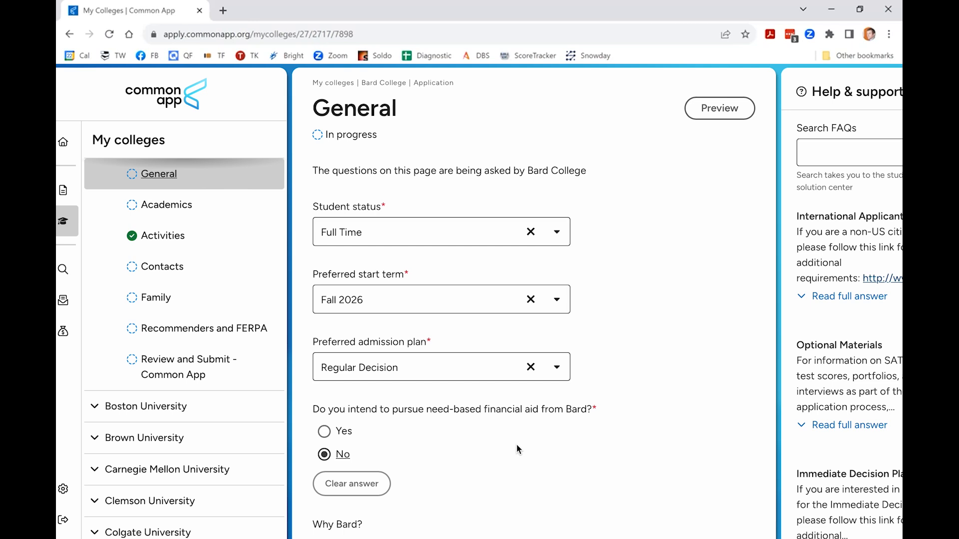
Answer No to being over age 24 and to learning about Equity and Inclusion Scholarships, leaving Why Bard blank, and continue to Academics.
{"action": "scroll", "coordinate": [516, 444], "scroll_direction": "down", "scroll_amount": 4}
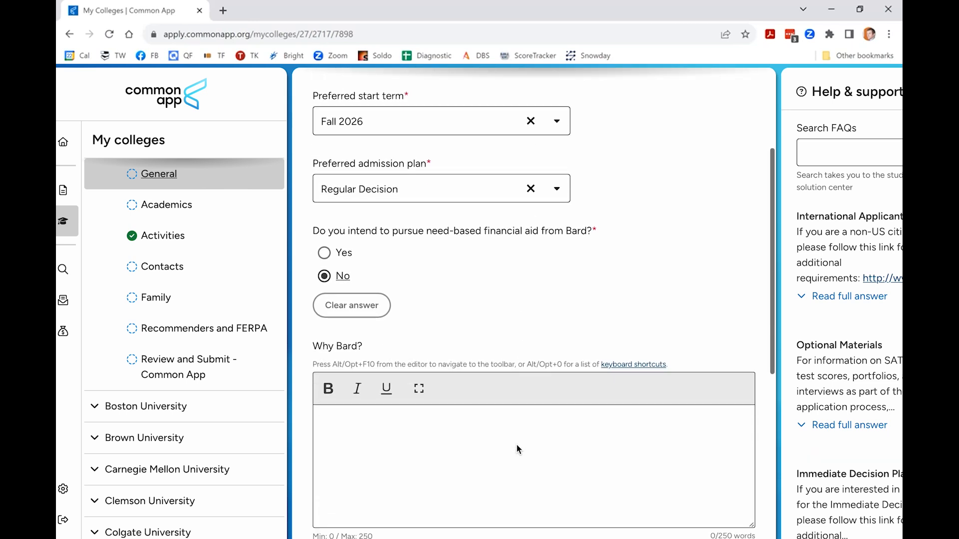
{"action": "scroll", "coordinate": [410, 401], "scroll_direction": "down", "scroll_amount": 1}
{"action": "scroll", "coordinate": [411, 401], "scroll_direction": "down", "scroll_amount": 2}
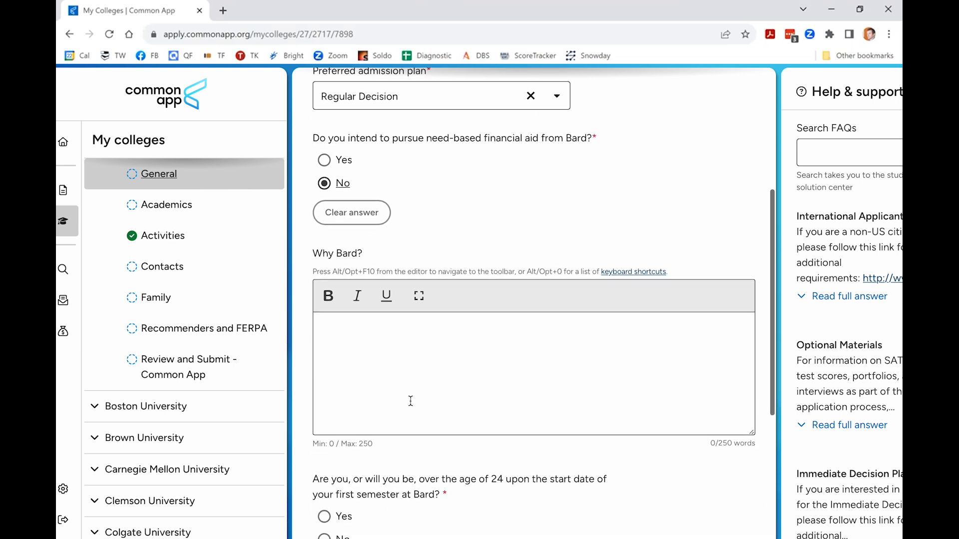
{"action": "scroll", "coordinate": [411, 401], "scroll_direction": "down", "scroll_amount": 1}
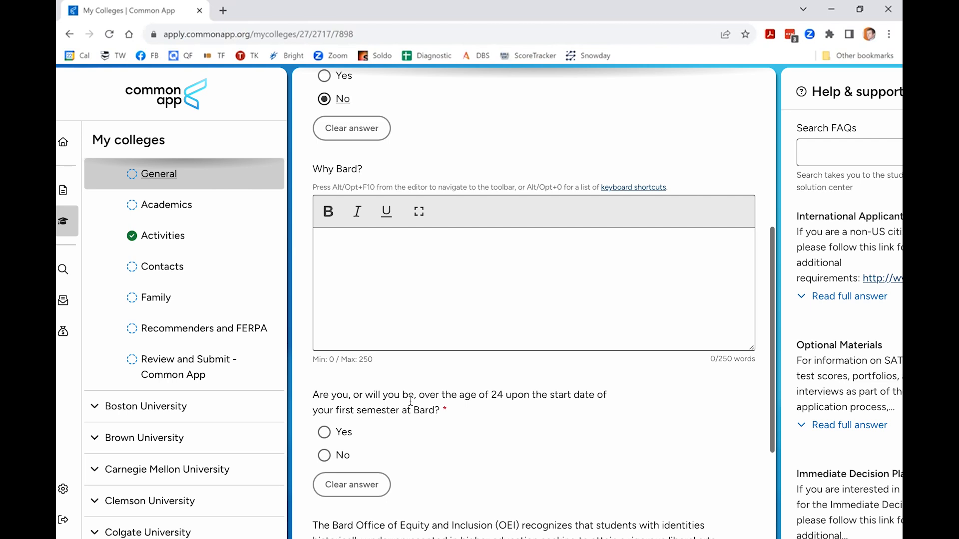
{"action": "left_click", "coordinate": [325, 455]}
{"action": "scroll", "coordinate": [491, 410], "scroll_direction": "down", "scroll_amount": 4}
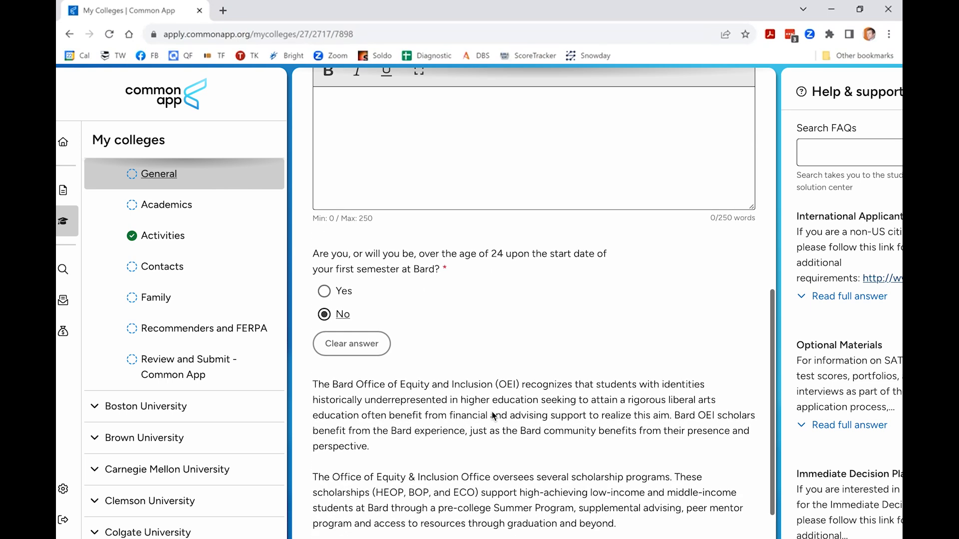
{"action": "scroll", "coordinate": [491, 410], "scroll_direction": "down", "scroll_amount": 2}
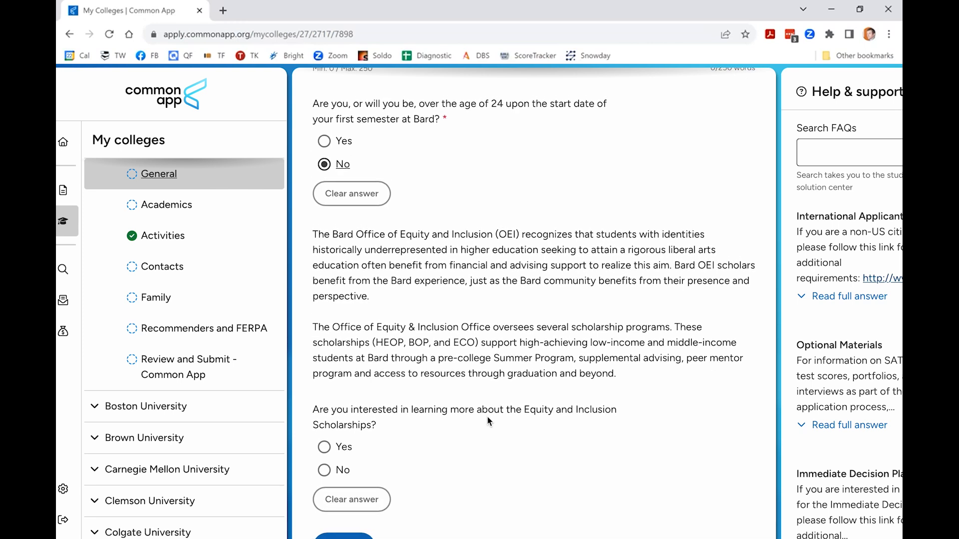
{"action": "left_click", "coordinate": [324, 470]}
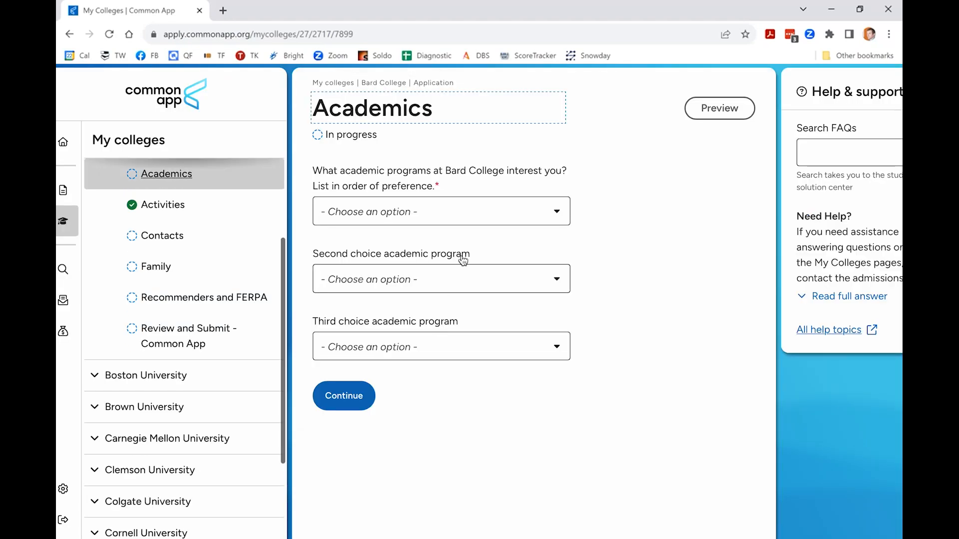
Set Bard's academic program choices to Dance first, Architecture second and Anthropology third, and continue to Activities.
{"action": "left_click", "coordinate": [513, 213]}
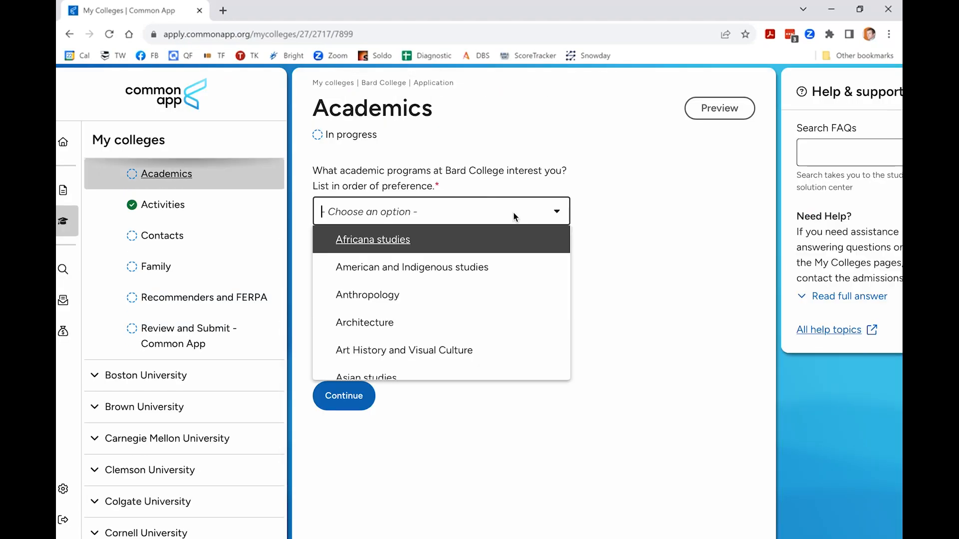
{"action": "type", "text": "dan"}
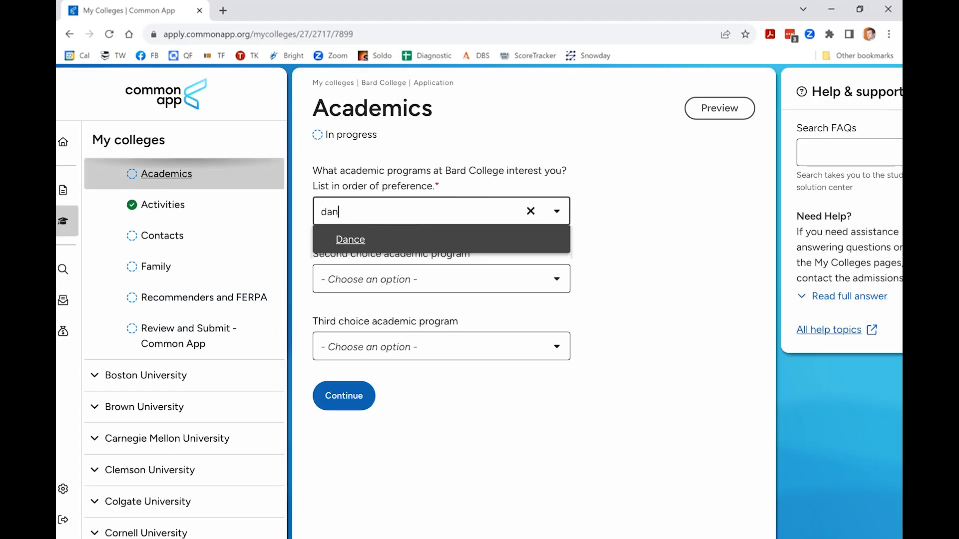
{"action": "left_click", "coordinate": [492, 239]}
{"action": "left_click", "coordinate": [492, 279]}
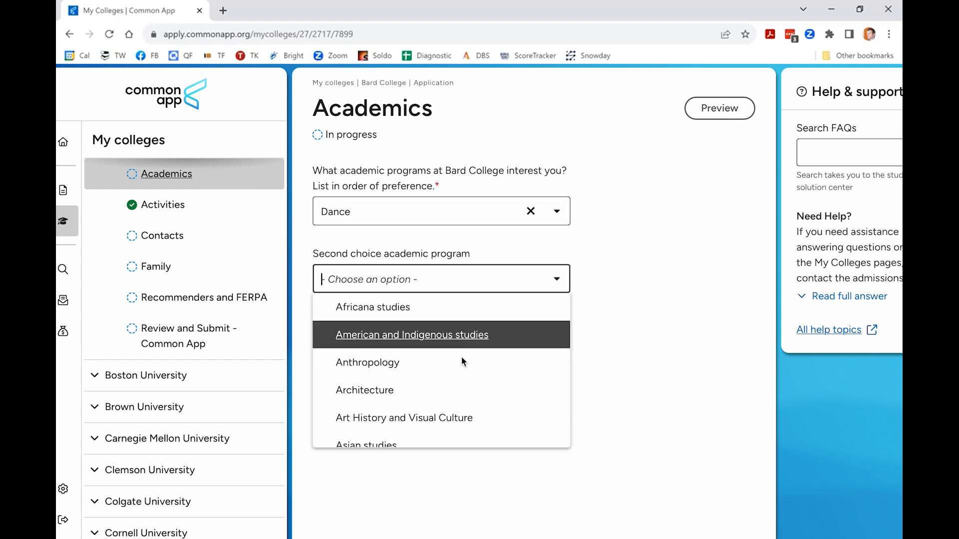
{"action": "left_click", "coordinate": [449, 391]}
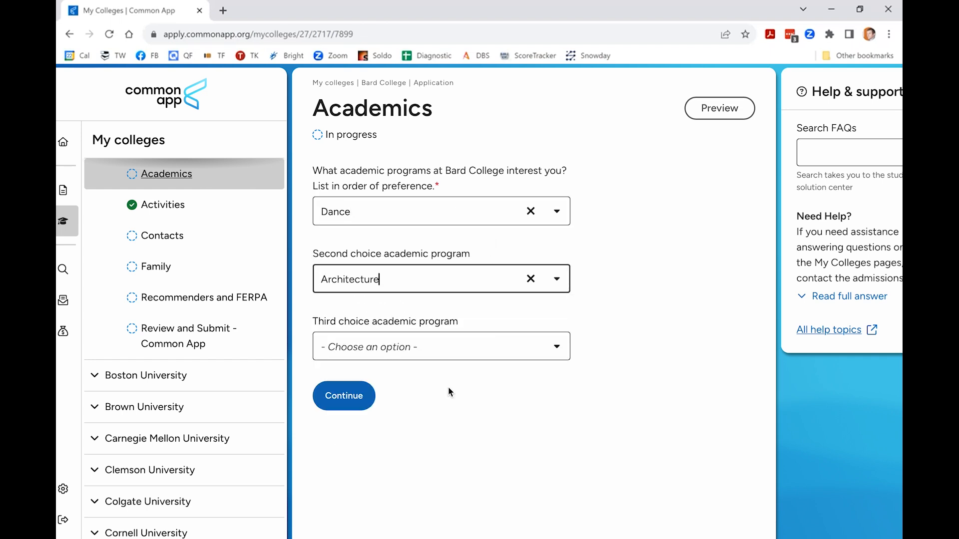
{"action": "left_click", "coordinate": [492, 346]}
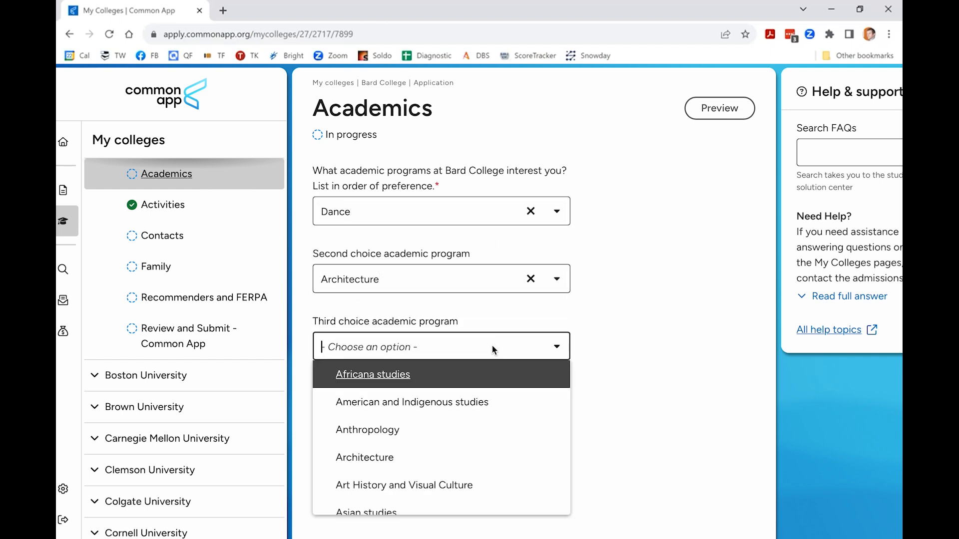
{"action": "left_click", "coordinate": [475, 431]}
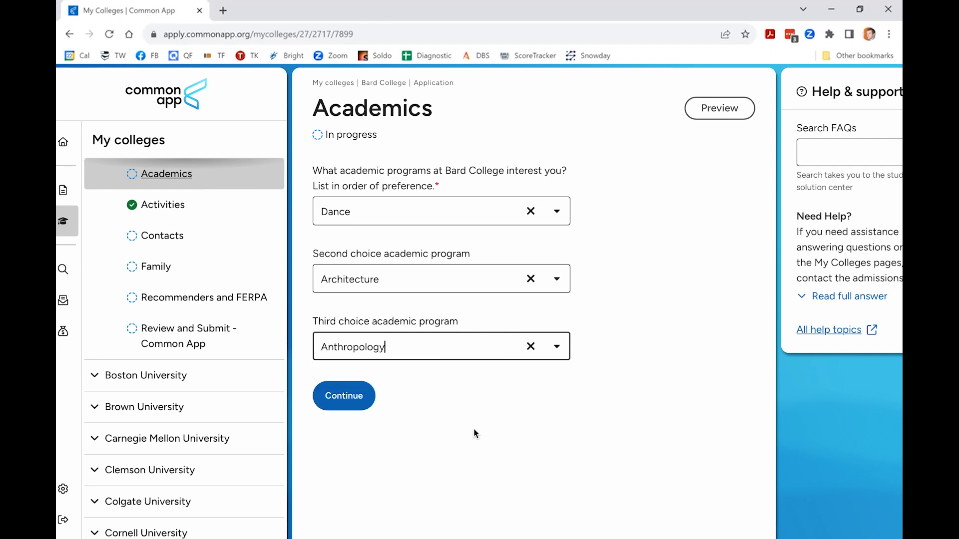
{"action": "left_click", "coordinate": [353, 406]}
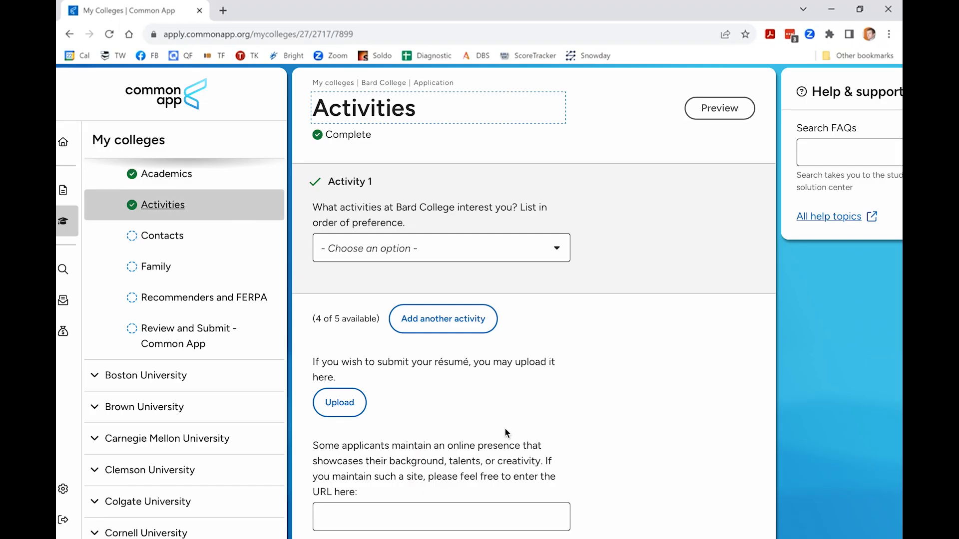
Set Activity 1 of interest at Bard to Athletics: Club and continue to the Contacts section.
{"action": "left_click", "coordinate": [558, 253]}
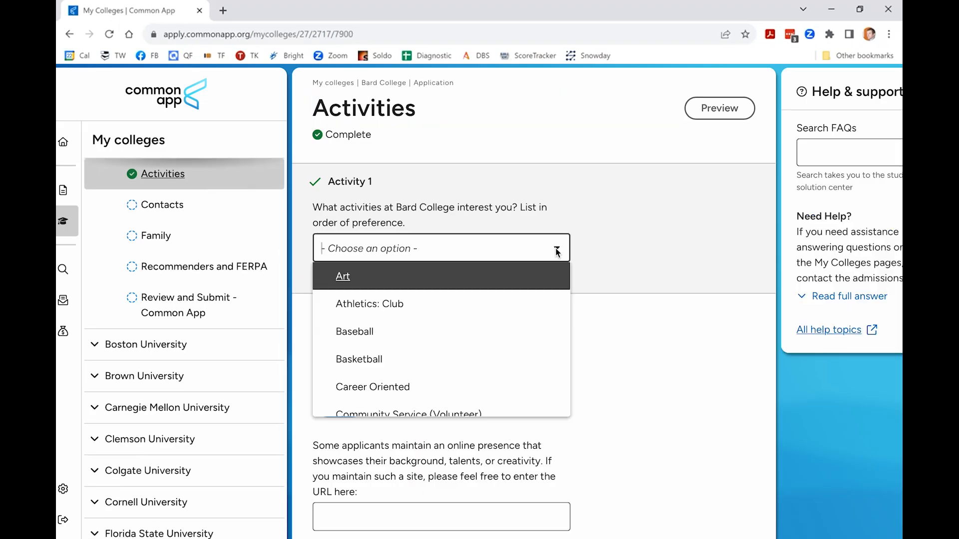
{"action": "left_click", "coordinate": [502, 302]}
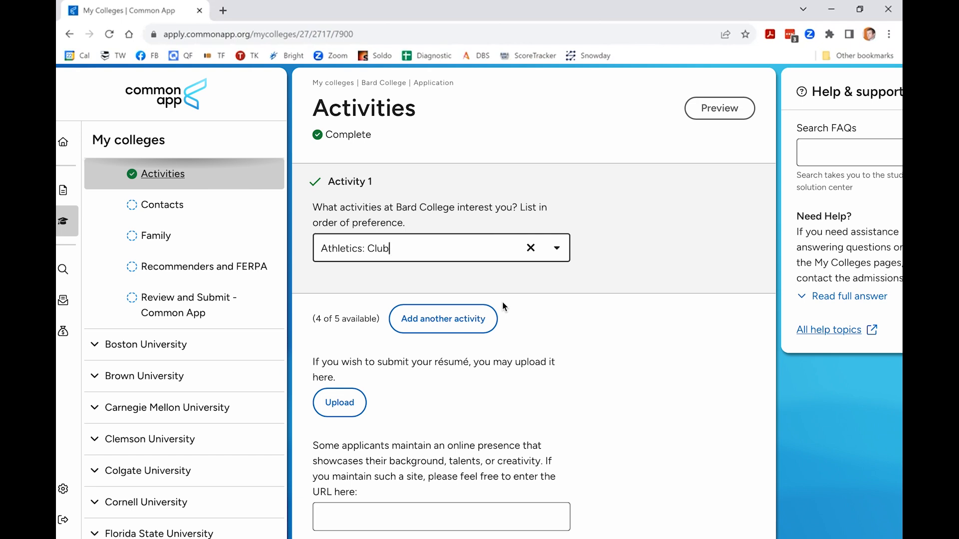
{"action": "scroll", "coordinate": [580, 344], "scroll_direction": "down", "scroll_amount": 1}
{"action": "scroll", "coordinate": [580, 344], "scroll_direction": "up", "scroll_amount": 1}
{"action": "left_click", "coordinate": [343, 535]}
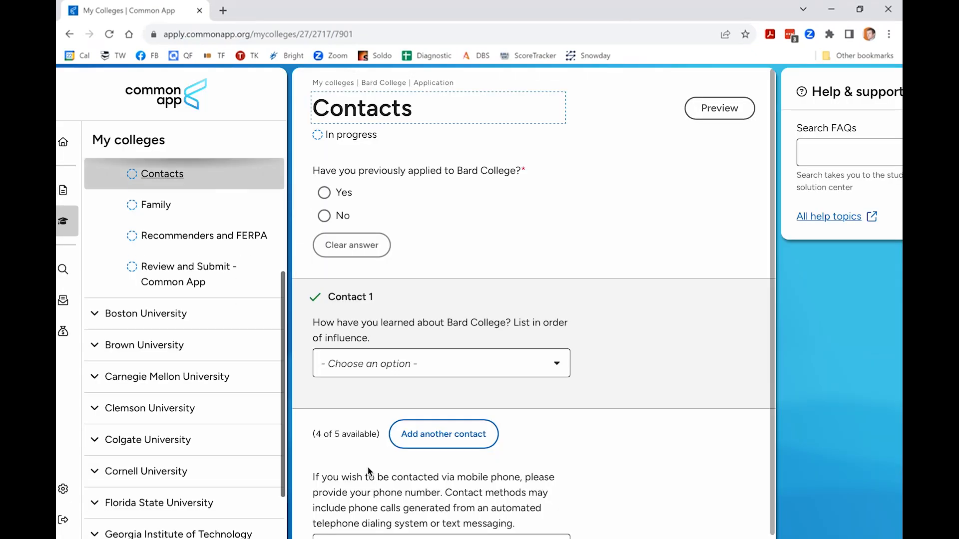
Answer No to having previously applied to Bard, set Contact 1 to Bard Rep - College Fair, and continue to Family.
{"action": "left_click", "coordinate": [330, 218]}
{"action": "scroll", "coordinate": [508, 252], "scroll_direction": "down", "scroll_amount": 1}
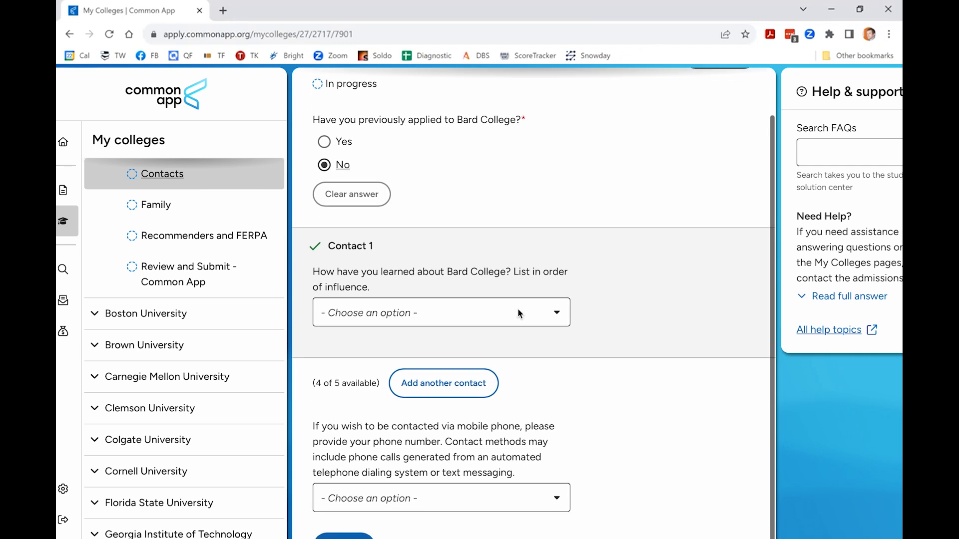
{"action": "left_click", "coordinate": [518, 314]}
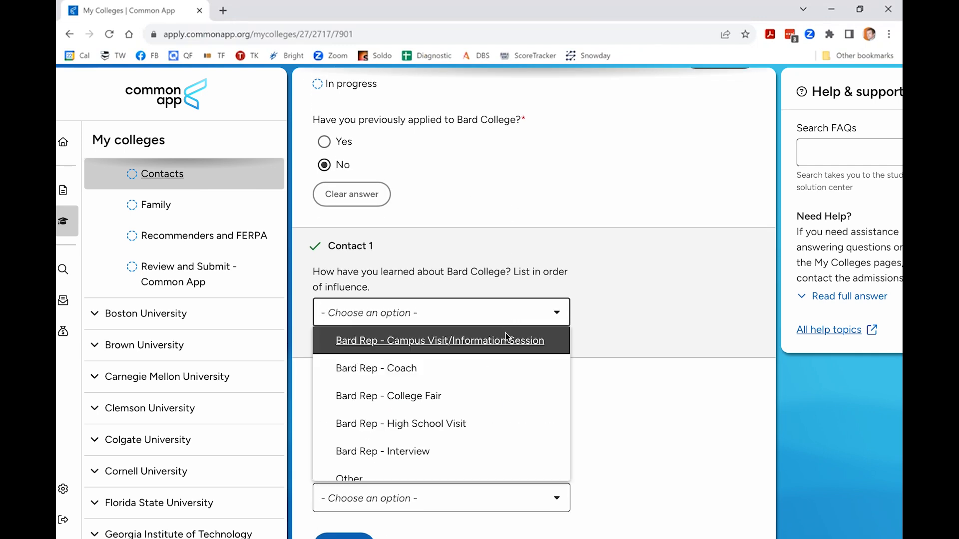
{"action": "left_click", "coordinate": [473, 403]}
{"action": "scroll", "coordinate": [629, 364], "scroll_direction": "down", "scroll_amount": 2}
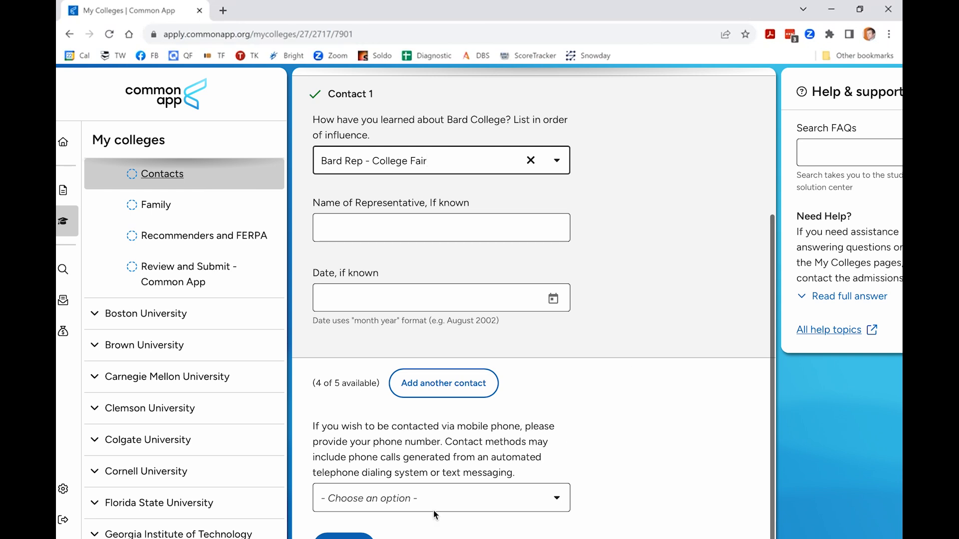
{"action": "left_click", "coordinate": [356, 535]}
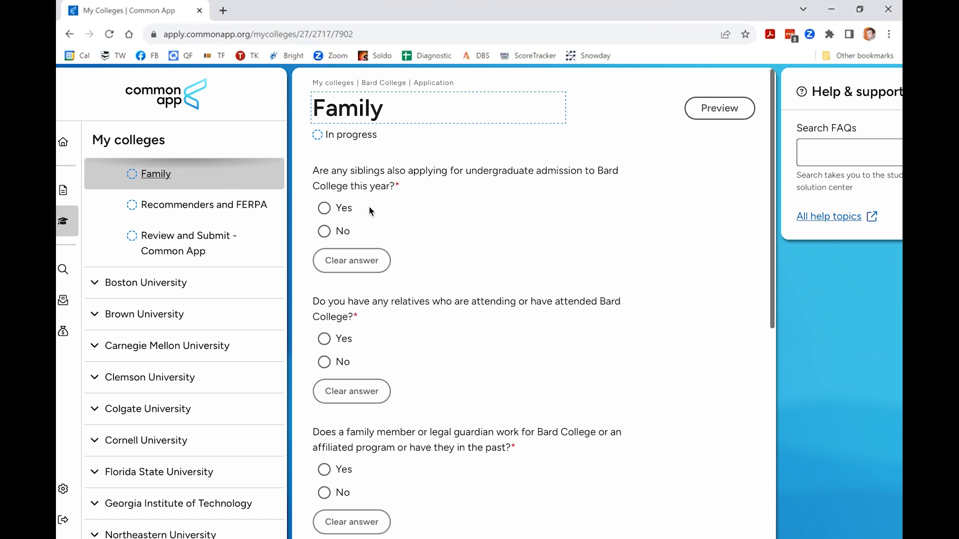
Answer No to siblings applying to Bard, to relatives attending Bard, and to a family member or guardian working for Bard.
{"action": "left_click", "coordinate": [324, 231]}
{"action": "scroll", "coordinate": [460, 271], "scroll_direction": "down", "scroll_amount": 1}
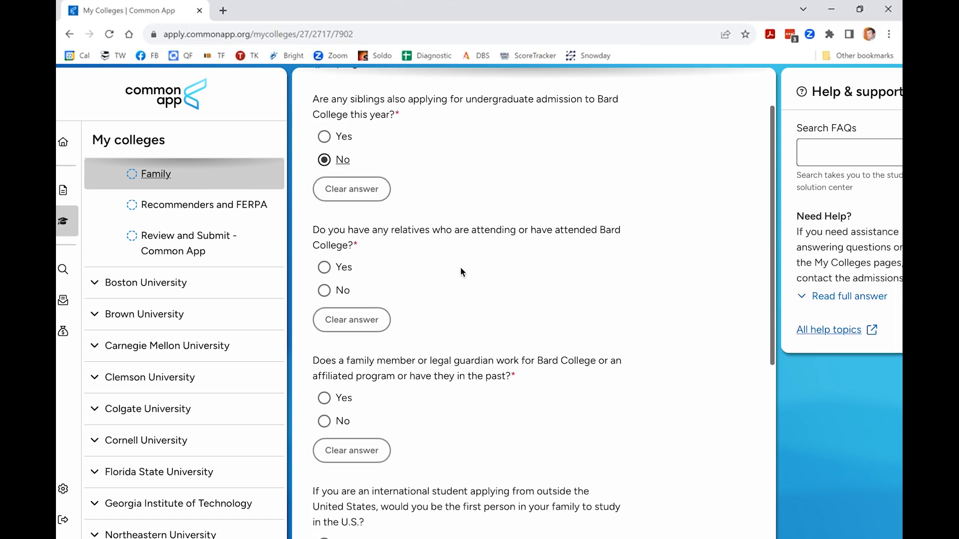
{"action": "left_click", "coordinate": [324, 291]}
{"action": "scroll", "coordinate": [447, 290], "scroll_direction": "down", "scroll_amount": 2}
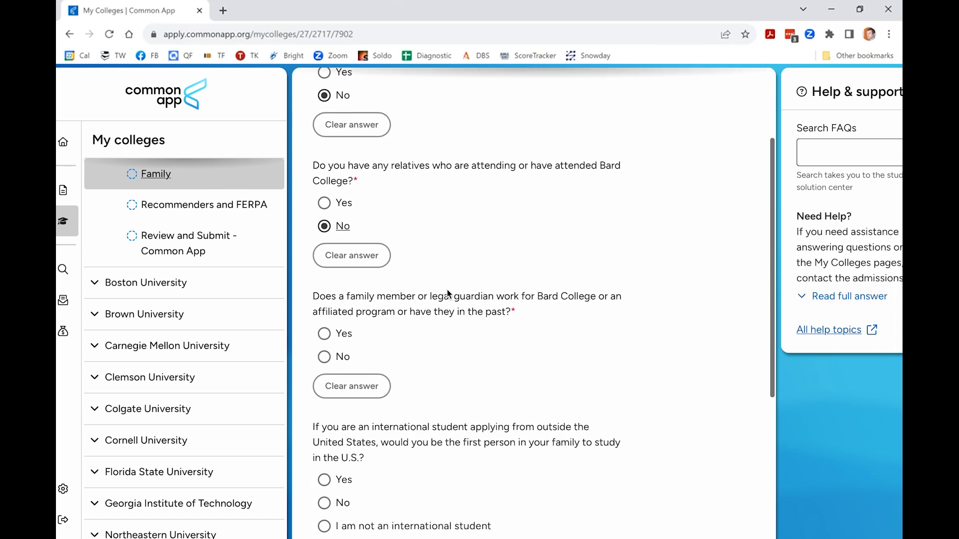
{"action": "left_click", "coordinate": [325, 311]}
{"action": "scroll", "coordinate": [429, 323], "scroll_direction": "down", "scroll_amount": 2}
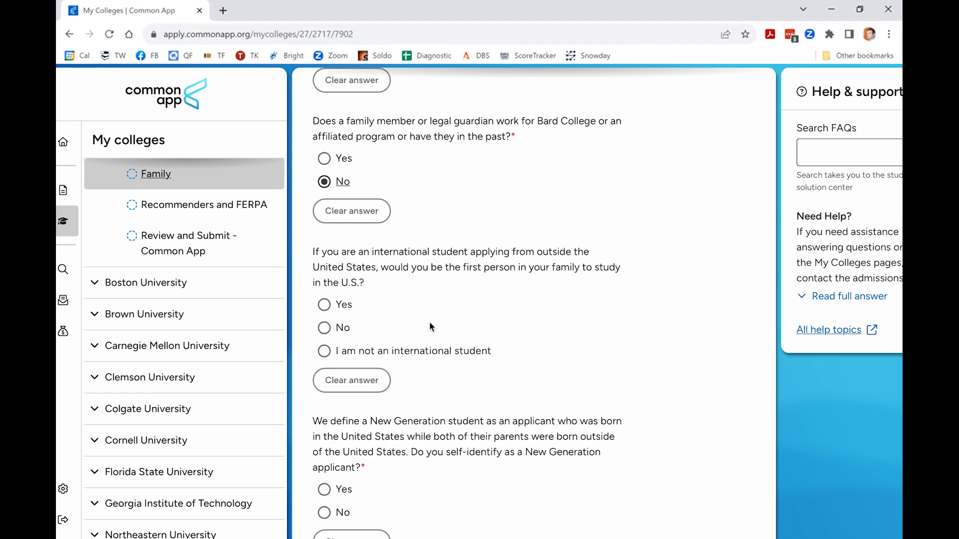
Answer Yes to being the family's first to study in the U.S., and No to both New Generation and First Generation status.
{"action": "scroll", "coordinate": [430, 325], "scroll_direction": "down", "scroll_amount": 1}
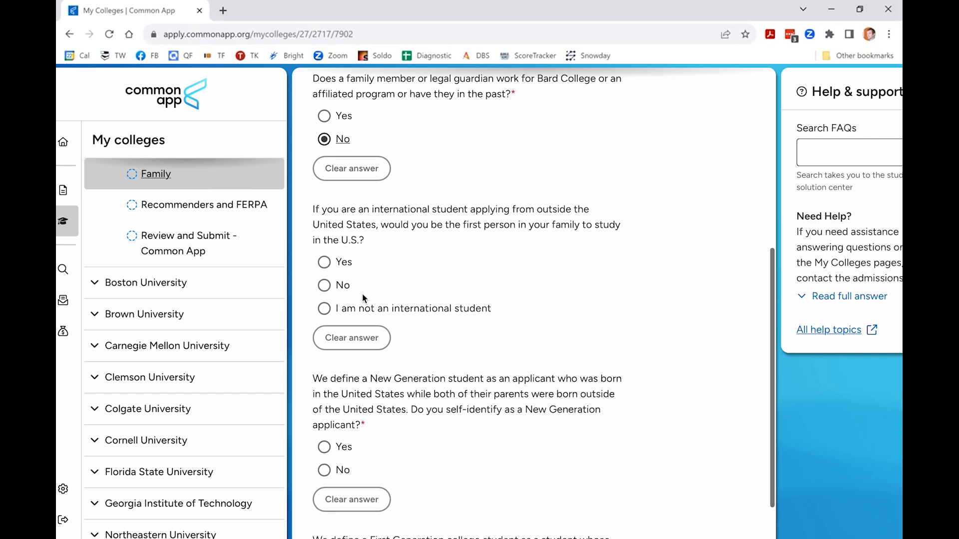
{"action": "left_click", "coordinate": [324, 265]}
{"action": "scroll", "coordinate": [490, 344], "scroll_direction": "down", "scroll_amount": 3}
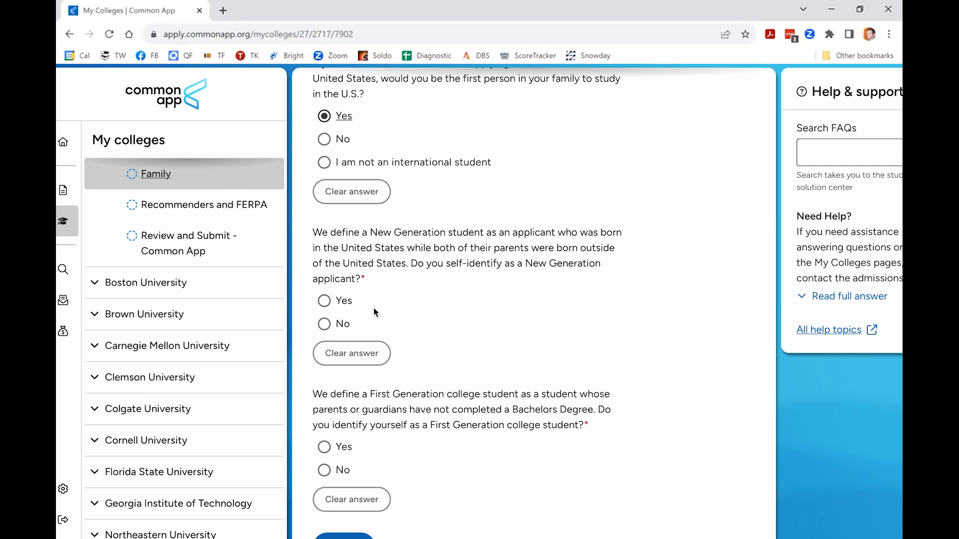
{"action": "left_click", "coordinate": [350, 323]}
{"action": "left_click", "coordinate": [344, 470]}
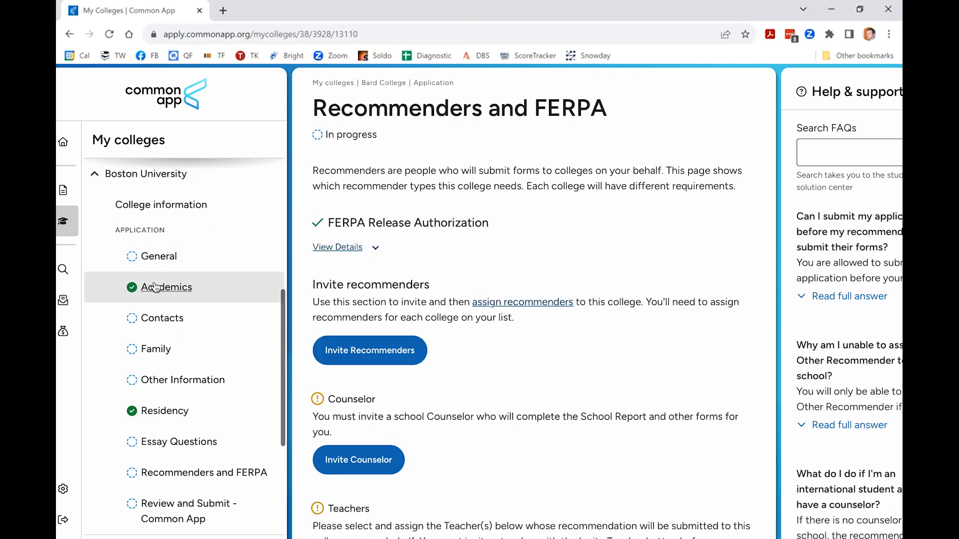
In Boston University's Academics section, set the school or college of application to College of General Studies (CGS).
{"action": "left_click", "coordinate": [155, 287]}
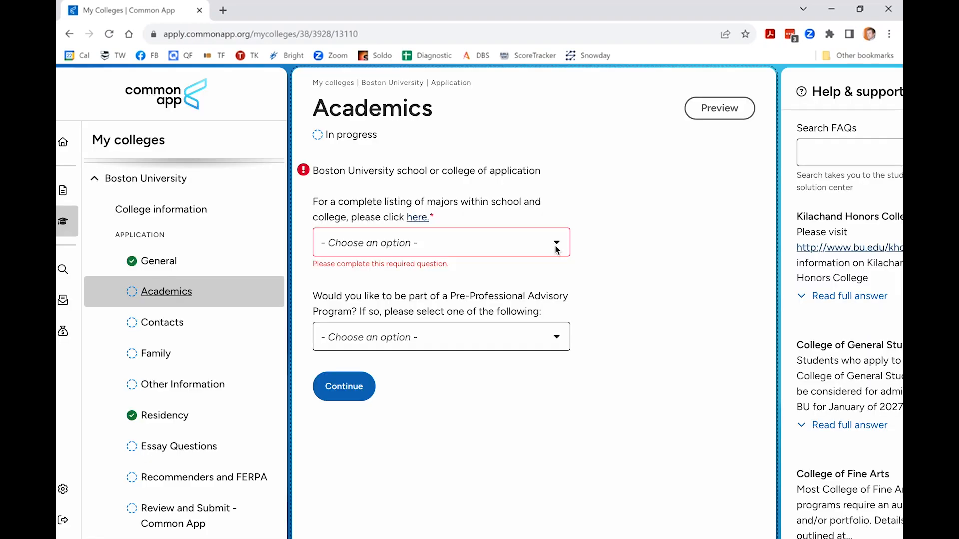
{"action": "left_click", "coordinate": [556, 245]}
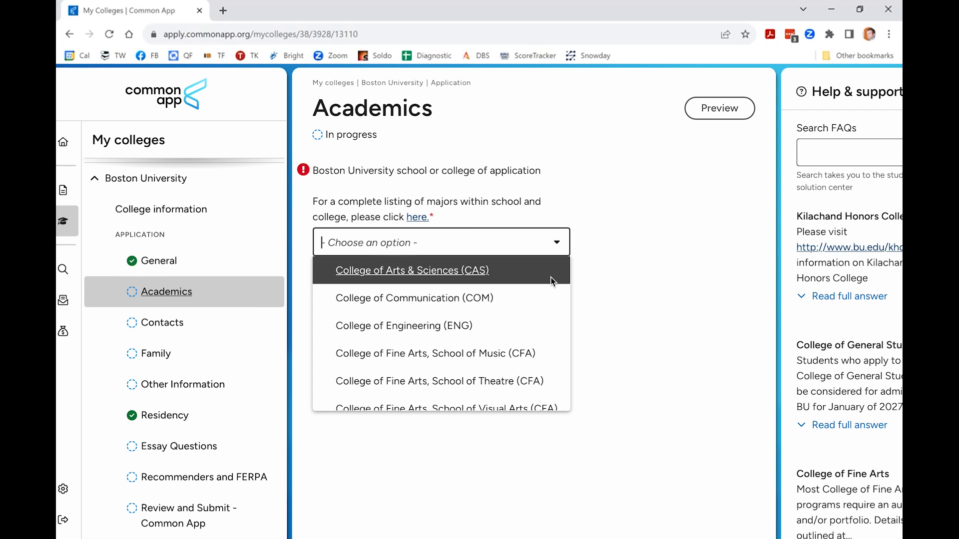
{"action": "scroll", "coordinate": [544, 299], "scroll_direction": "down", "scroll_amount": 3}
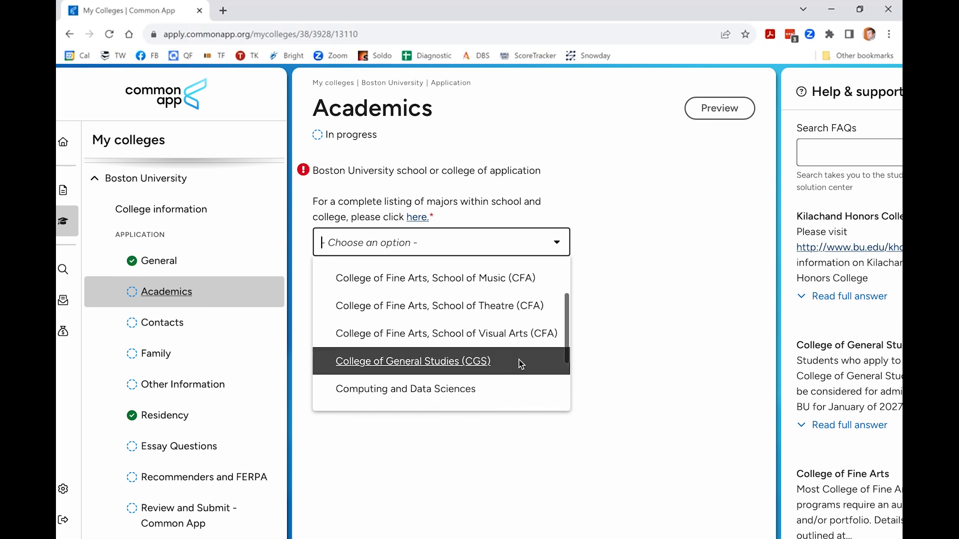
{"action": "left_click", "coordinate": [517, 363]}
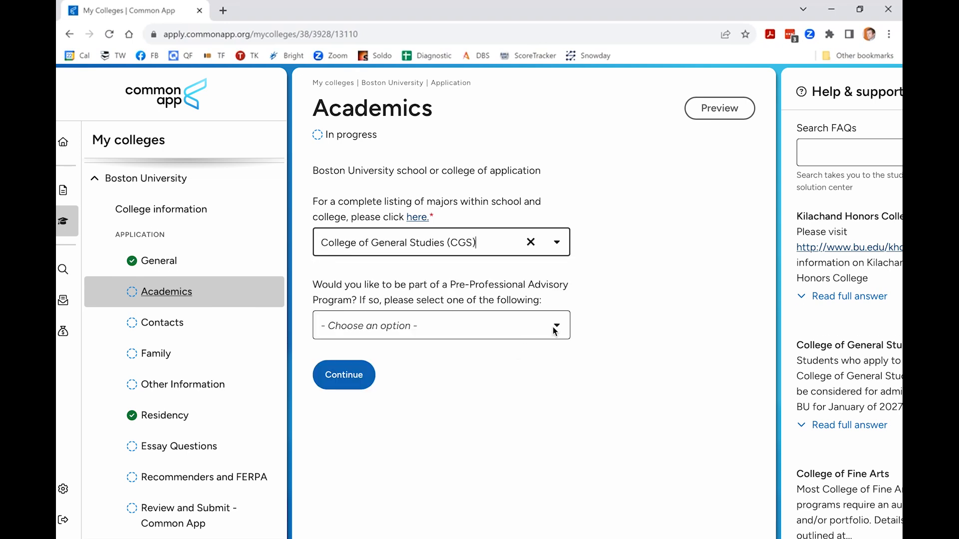
{"action": "left_click", "coordinate": [648, 276]}
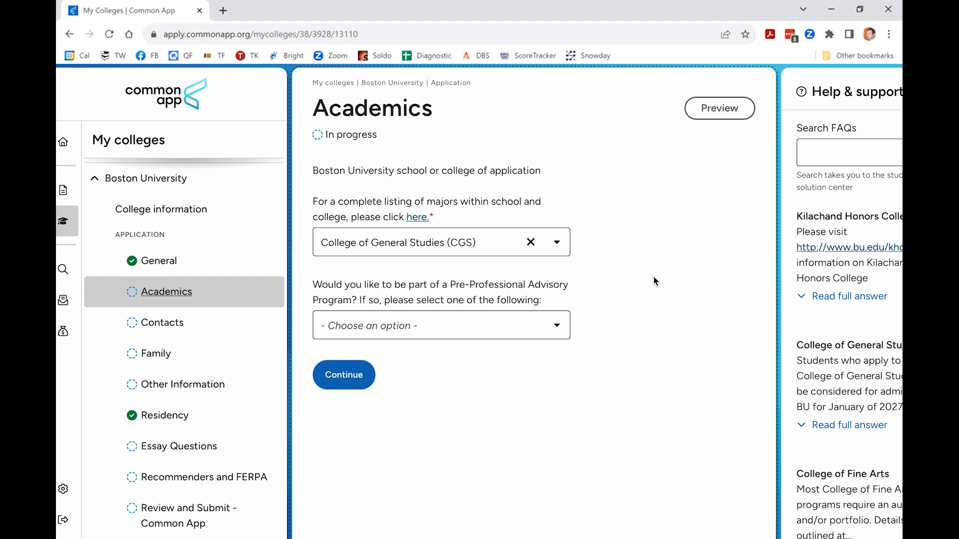
Set the Boston University major to General Studies and check the Pre-Professional Advisory Program options without choosing one.
{"action": "left_click", "coordinate": [555, 310]}
{"action": "left_click", "coordinate": [508, 330]}
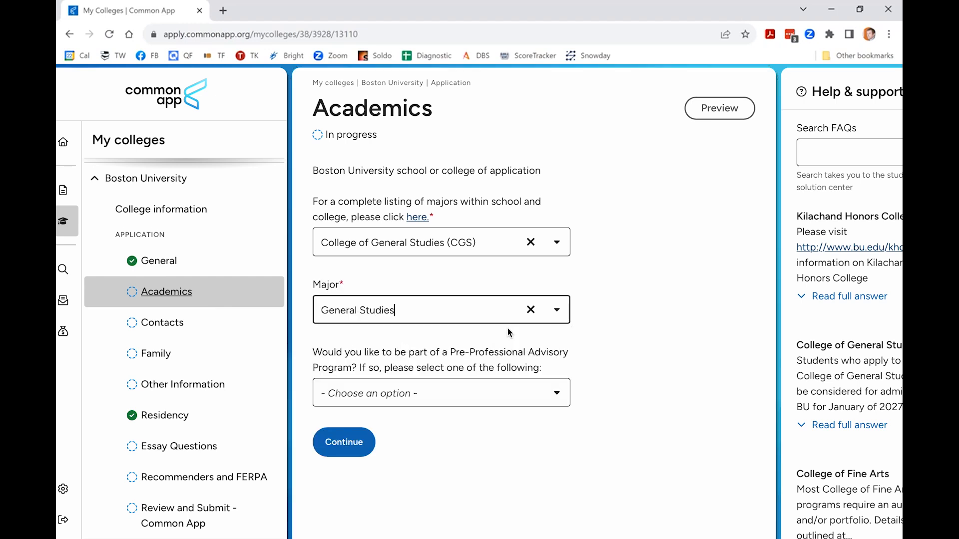
{"action": "left_click", "coordinate": [556, 396]}
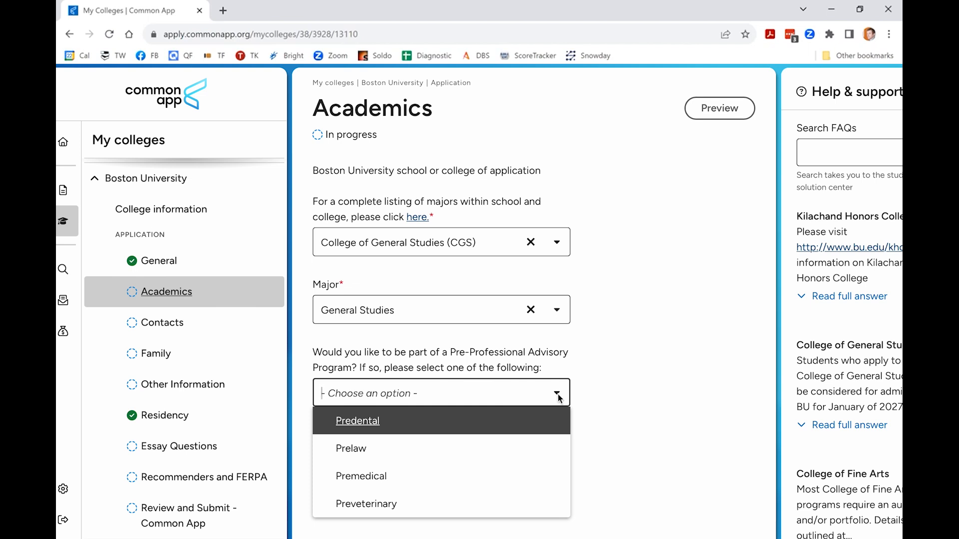
{"action": "left_click", "coordinate": [595, 391]}
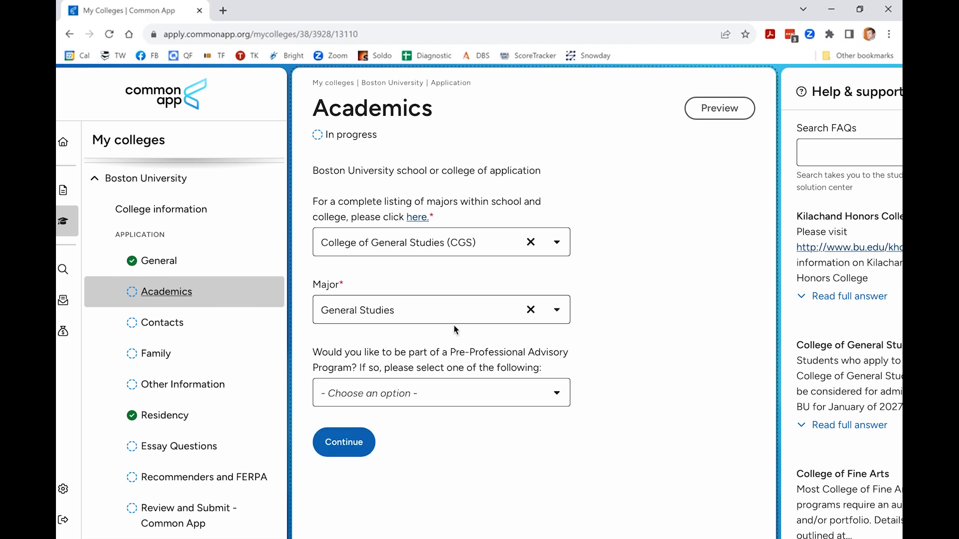
Return to Bard College's application and open its Recommenders and FERPA section at the counselor invitation area.
{"action": "left_click", "coordinate": [185, 272]}
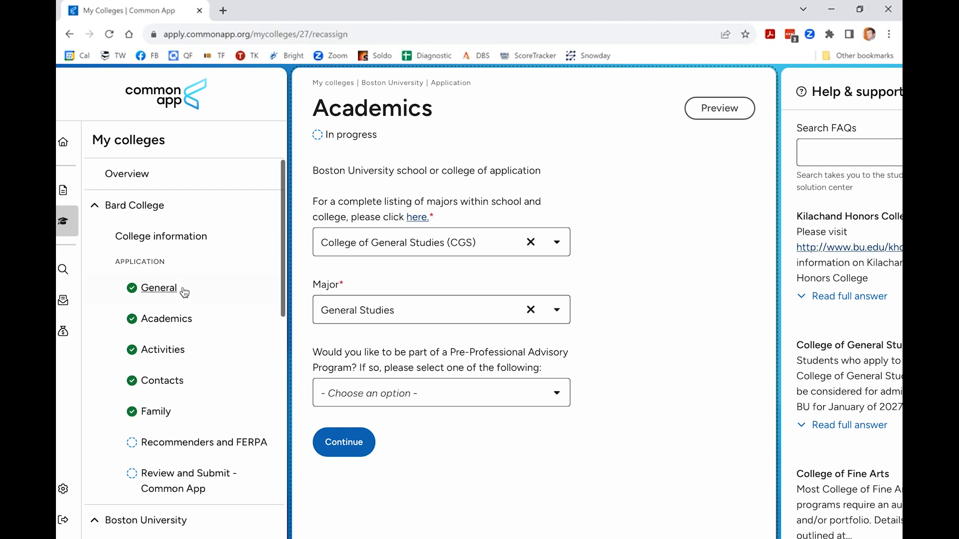
{"action": "left_click", "coordinate": [180, 442]}
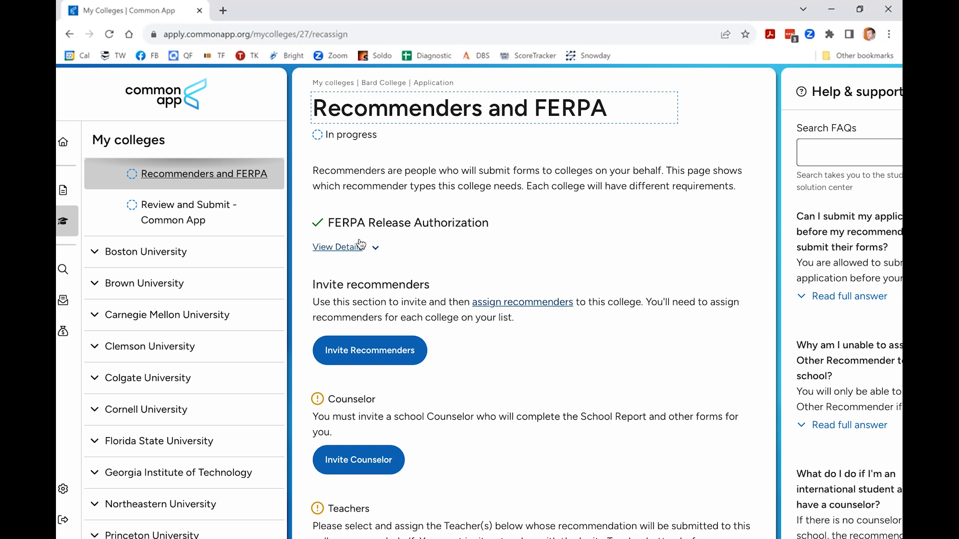
{"action": "scroll", "coordinate": [359, 240], "scroll_direction": "down", "scroll_amount": 4}
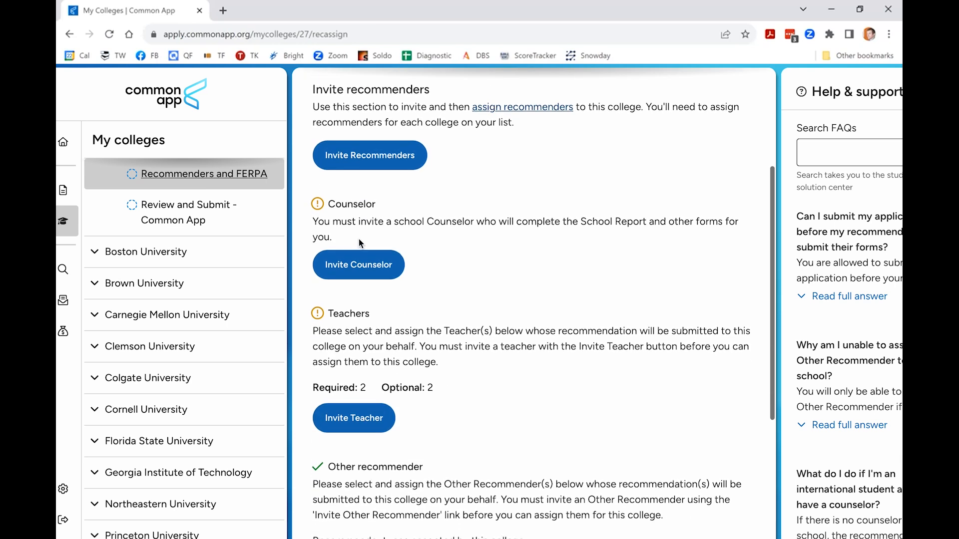
Invite a school counselor for Bard, entering the counselor's email, prefix Mr., first name and last name.
{"action": "left_click", "coordinate": [358, 267]}
{"action": "left_click", "coordinate": [435, 236]}
{"action": "type", "text": "test@school.com"}
{"action": "left_click", "coordinate": [543, 298]}
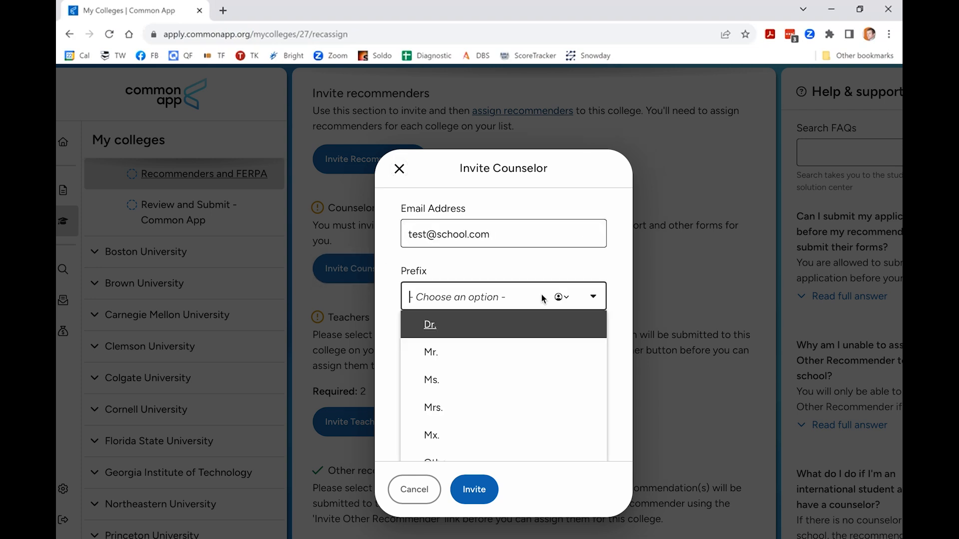
{"action": "left_click", "coordinate": [488, 352]}
{"action": "left_click", "coordinate": [472, 352]}
{"action": "type", "text": "Test"}
{"action": "left_click", "coordinate": [449, 414]}
{"action": "type", "text": "Person"}
{"action": "left_click", "coordinate": [475, 488]}
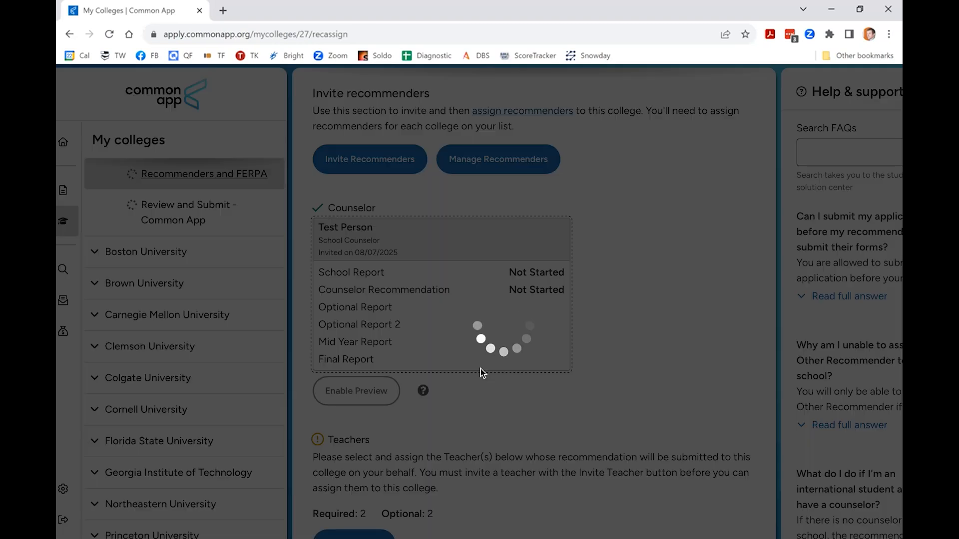
Start a teacher invitation for Bard with the teacher's email, subject Math and prefix Ms.
{"action": "scroll", "coordinate": [482, 373], "scroll_direction": "down", "scroll_amount": 3}
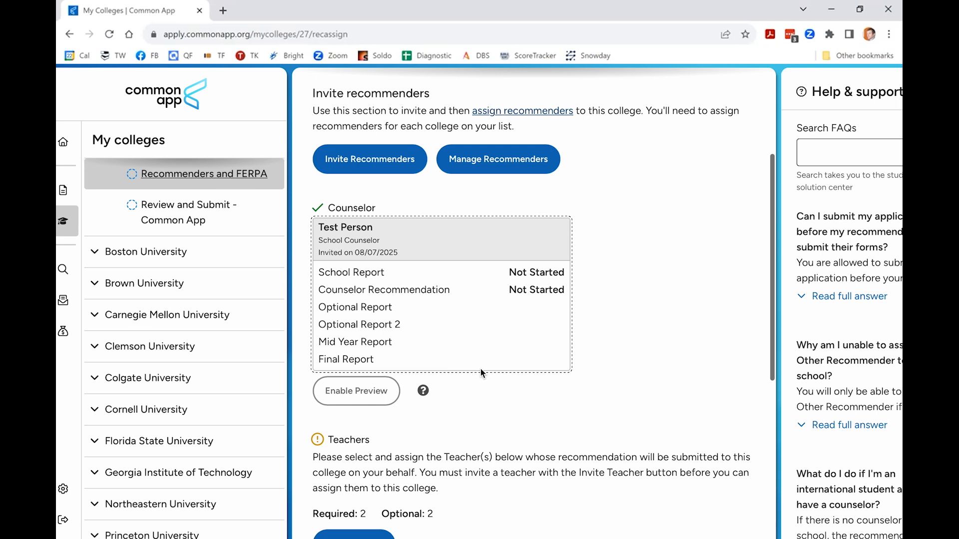
{"action": "scroll", "coordinate": [481, 370], "scroll_direction": "down", "scroll_amount": 2}
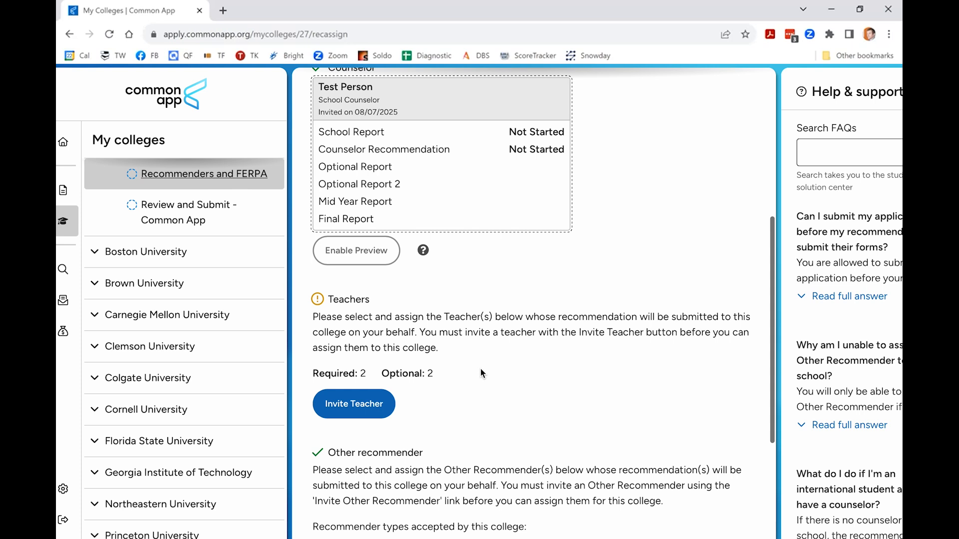
{"action": "left_click", "coordinate": [362, 405]}
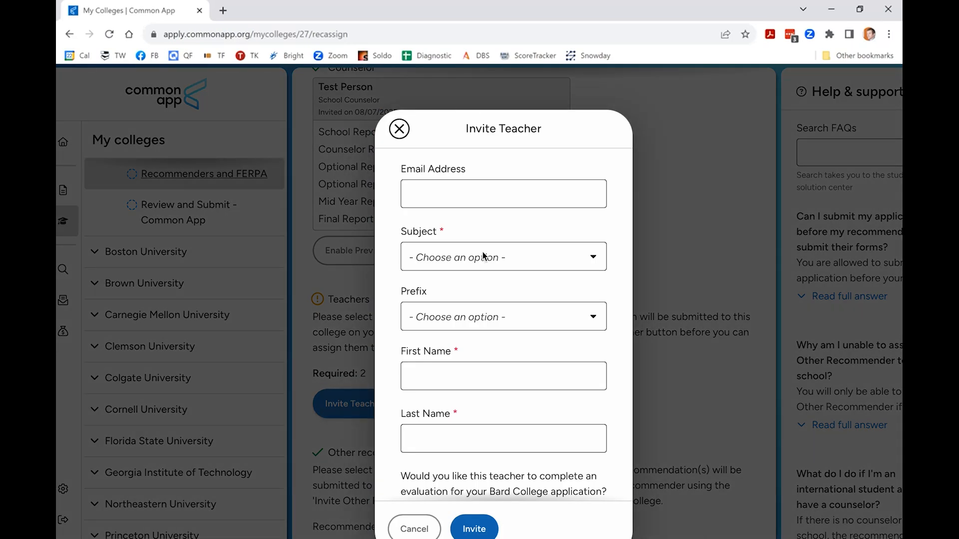
{"action": "left_click", "coordinate": [456, 195]}
{"action": "type", "text": "testteacher@school.com"}
{"action": "left_click", "coordinate": [510, 256]}
{"action": "left_click", "coordinate": [494, 333]}
{"action": "left_click", "coordinate": [496, 328]}
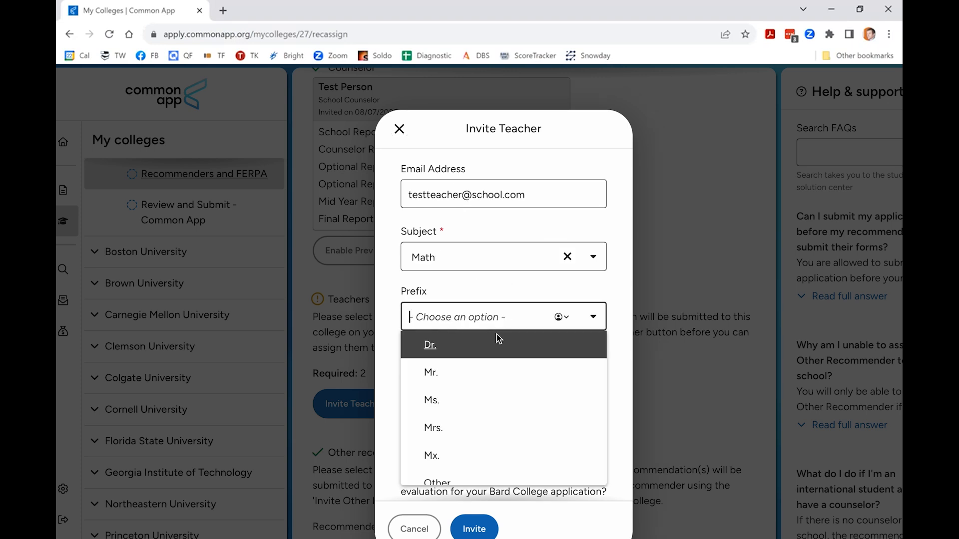
{"action": "left_click", "coordinate": [476, 401]}
Enter the teacher's first and last name, answer Yes to completing an evaluation for Bard, and send the invitation.
{"action": "left_click", "coordinate": [475, 372]}
{"action": "type", "text": "Test"}
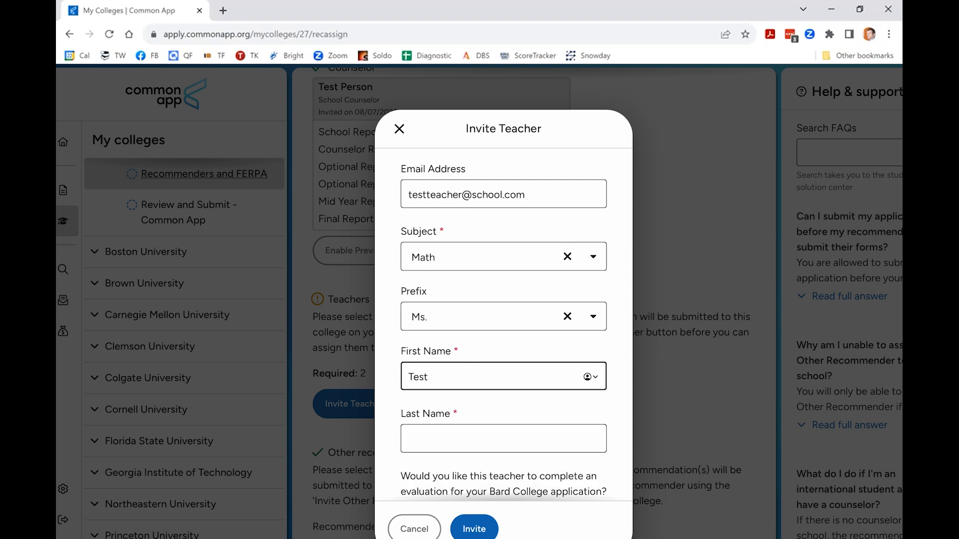
{"action": "left_click", "coordinate": [474, 434]}
{"action": "type", "text": "Teacher"}
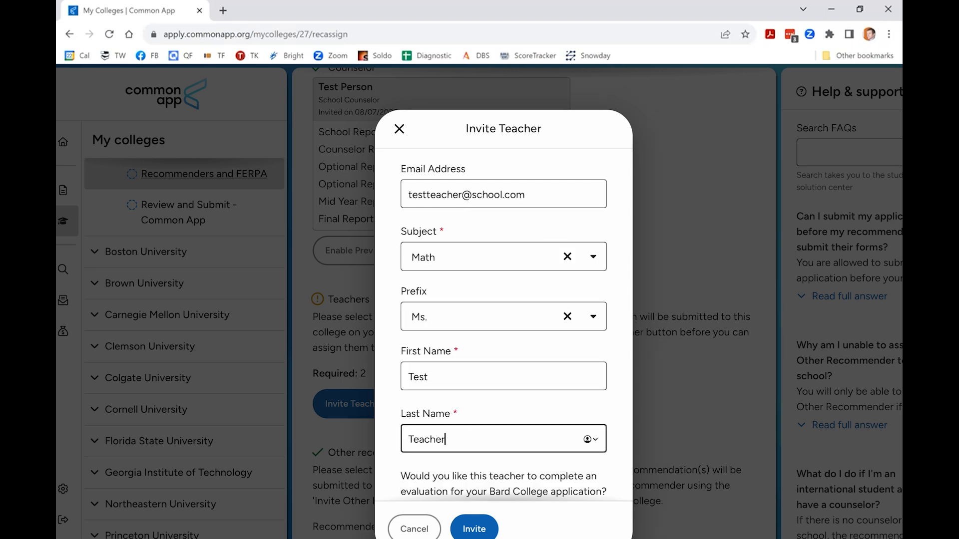
{"action": "left_click", "coordinate": [505, 392]}
{"action": "scroll", "coordinate": [506, 392], "scroll_direction": "down", "scroll_amount": 2}
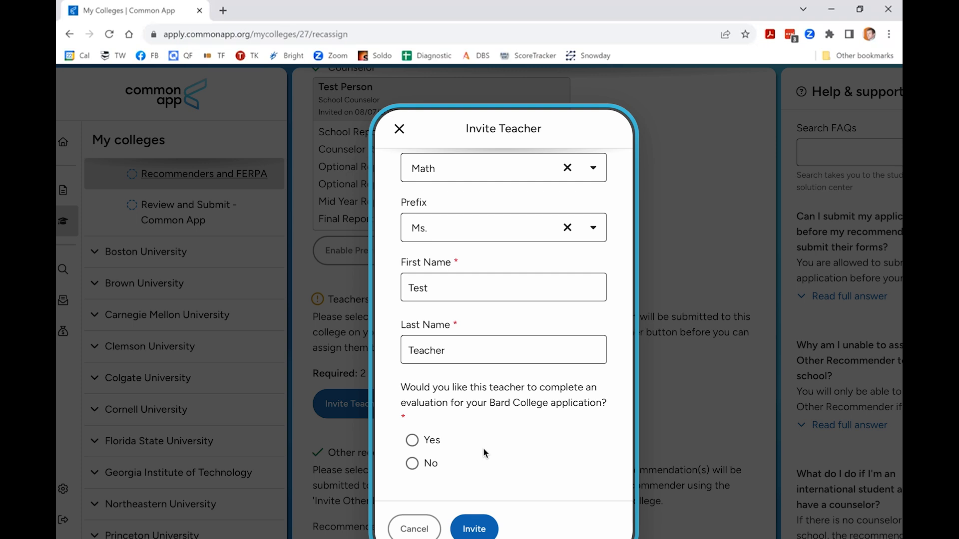
{"action": "left_click", "coordinate": [411, 445]}
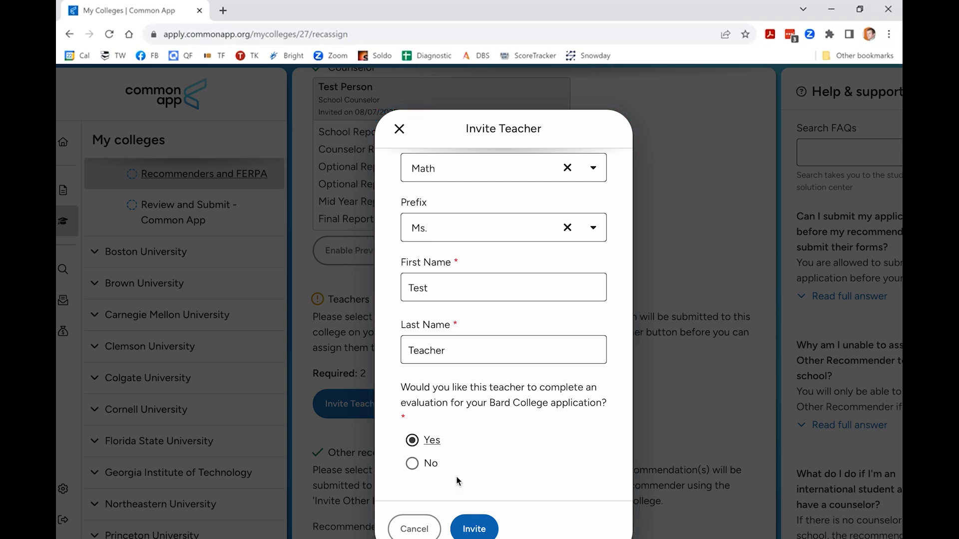
{"action": "left_click", "coordinate": [475, 529]}
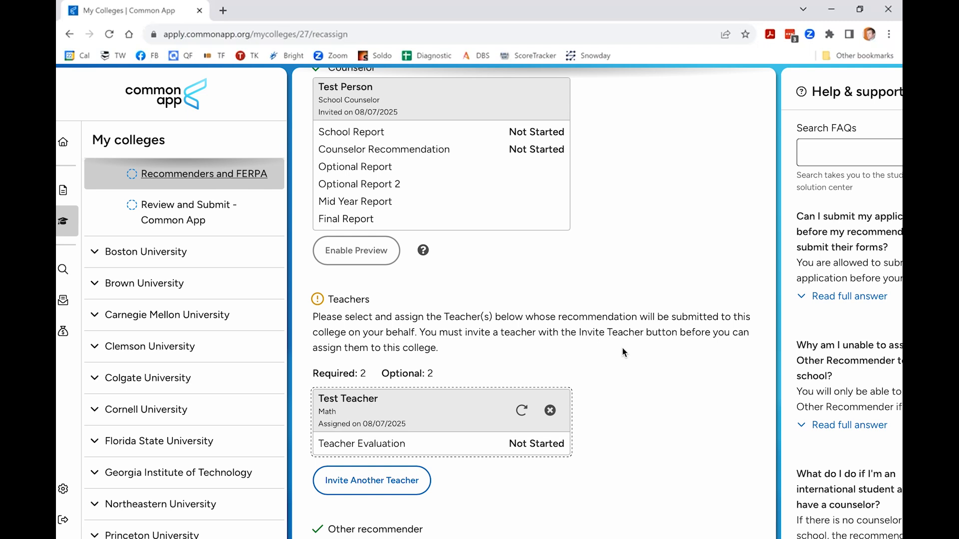
Assign the already invited Math teacher as a recommender in Boston University's Recommenders and FERPA section.
{"action": "left_click", "coordinate": [141, 262]}
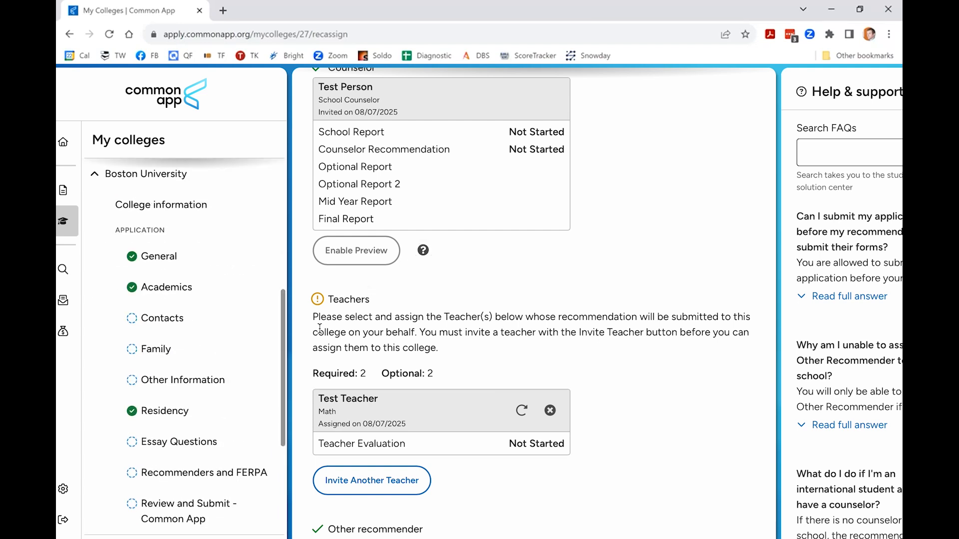
{"action": "left_click", "coordinate": [227, 474]}
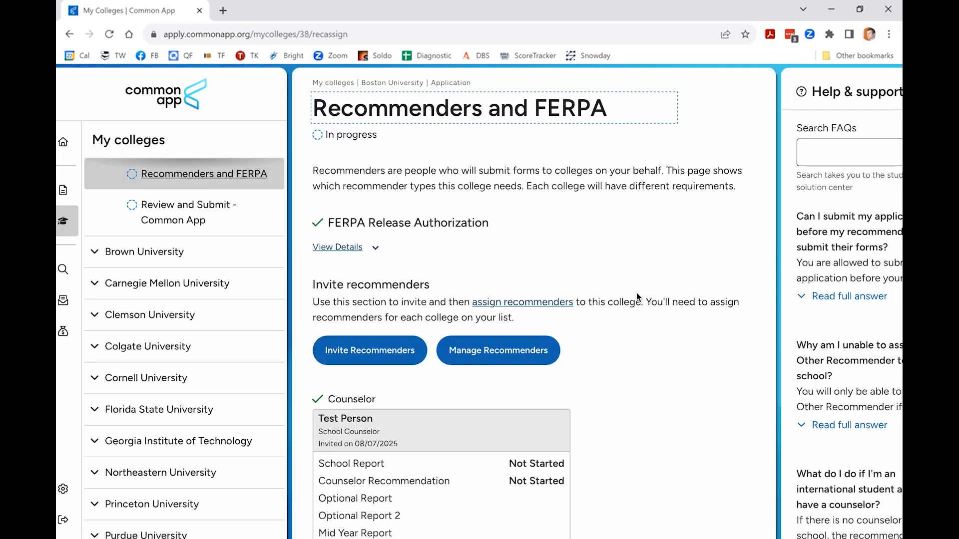
{"action": "scroll", "coordinate": [636, 292], "scroll_direction": "down", "scroll_amount": 3}
{"action": "scroll", "coordinate": [636, 293], "scroll_direction": "down", "scroll_amount": 5}
{"action": "left_click", "coordinate": [463, 363]}
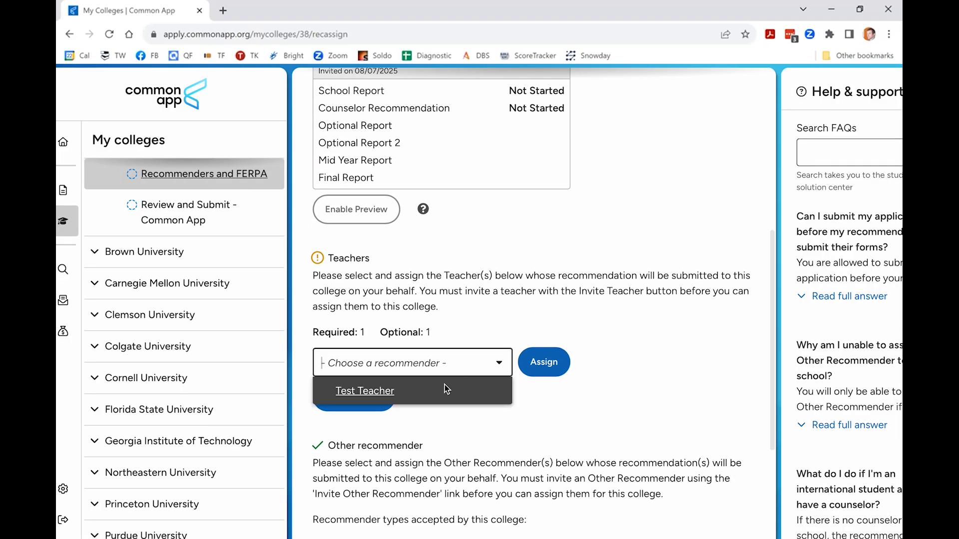
{"action": "left_click", "coordinate": [430, 396]}
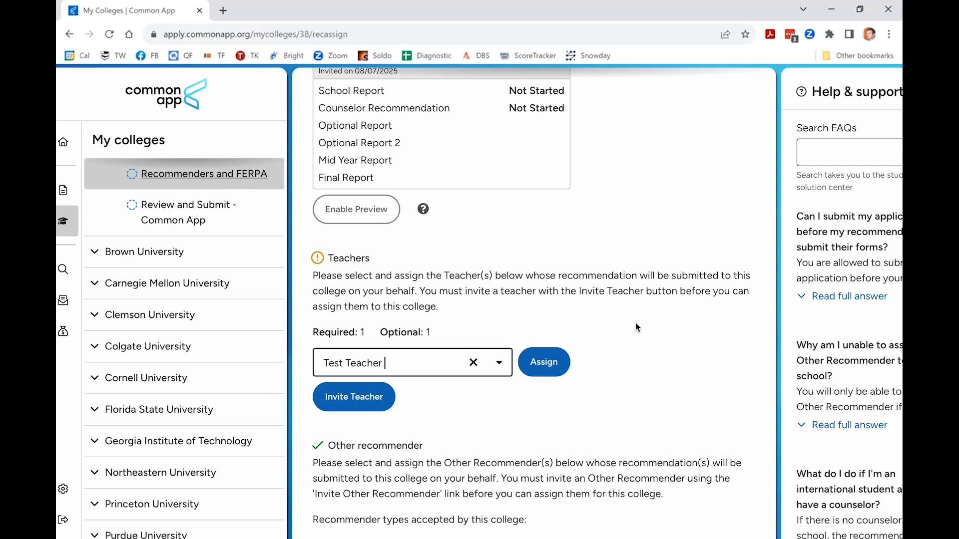
{"action": "left_click", "coordinate": [543, 363]}
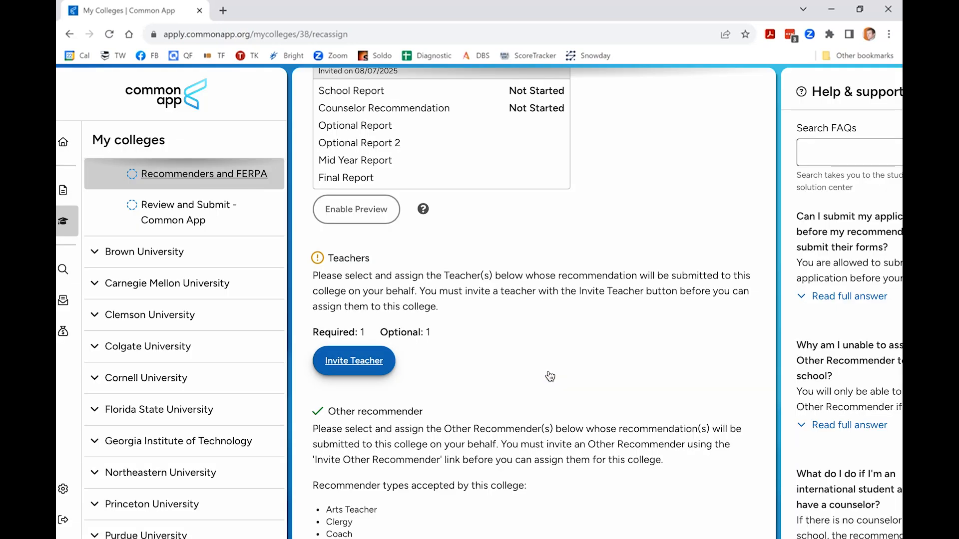
Reopen Bard College's Recommenders and FERPA section and review its teacher, other recommender and advisor requirements.
{"action": "scroll", "coordinate": [170, 234], "scroll_direction": "up", "scroll_amount": 7}
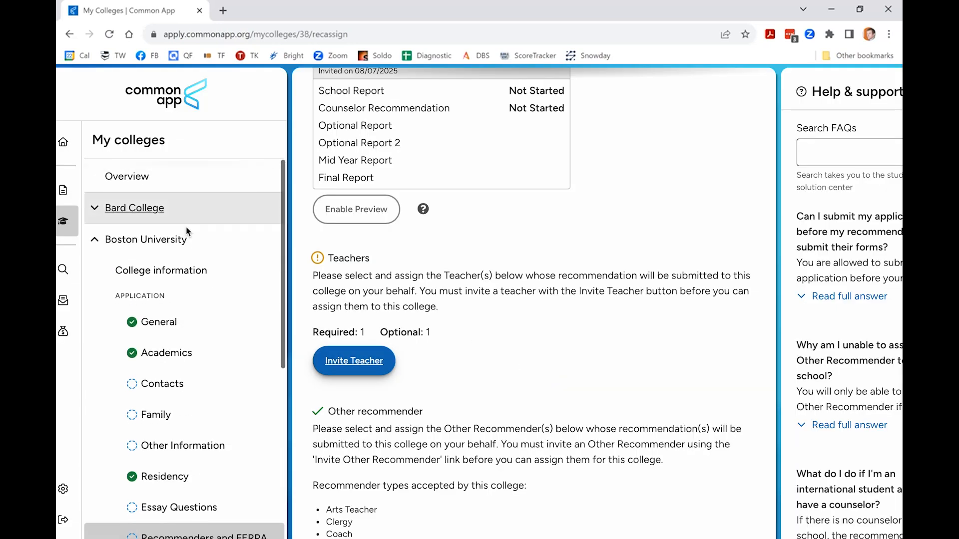
{"action": "left_click", "coordinate": [146, 205]}
{"action": "scroll", "coordinate": [175, 344], "scroll_direction": "down", "scroll_amount": 1}
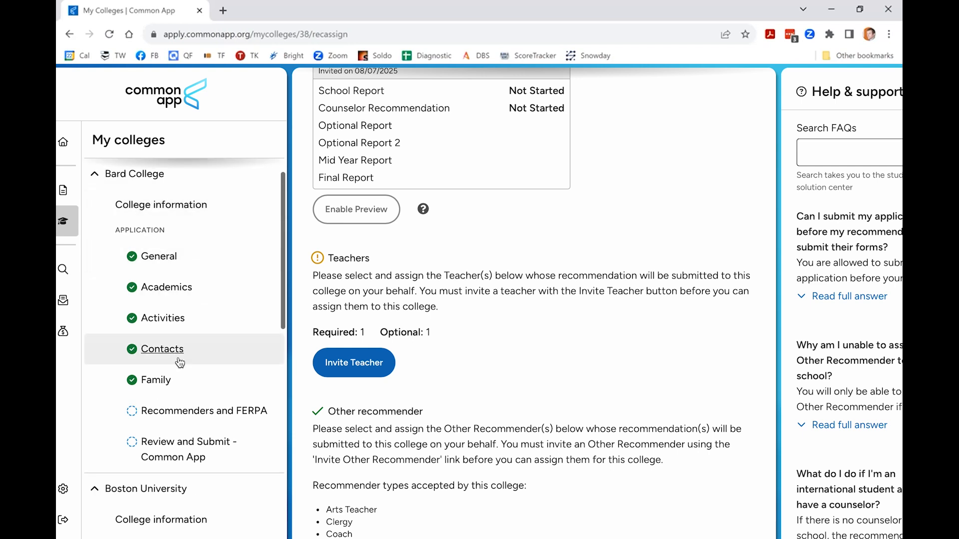
{"action": "left_click", "coordinate": [177, 411]}
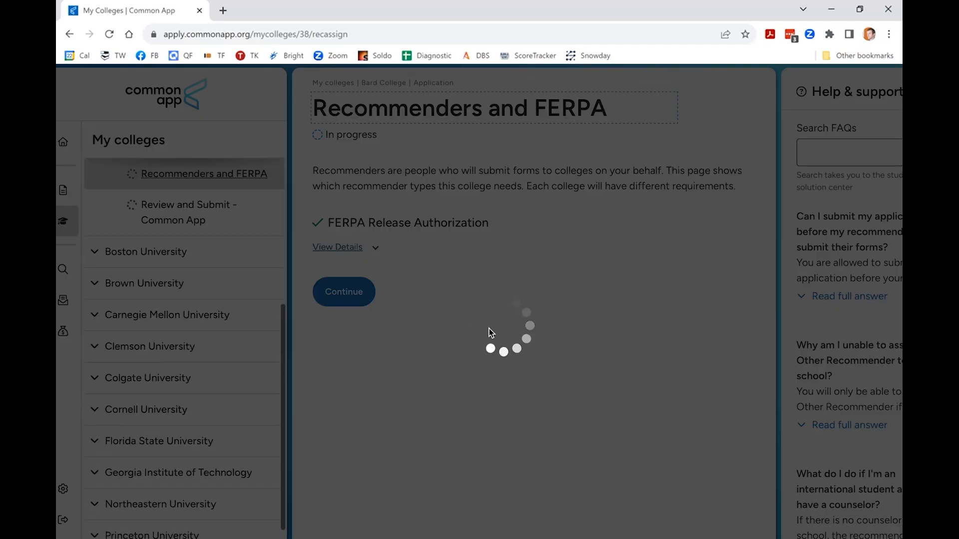
{"action": "scroll", "coordinate": [595, 352], "scroll_direction": "down", "scroll_amount": 3}
{"action": "scroll", "coordinate": [594, 349], "scroll_direction": "down", "scroll_amount": 3}
{"action": "scroll", "coordinate": [595, 349], "scroll_direction": "down", "scroll_amount": 2}
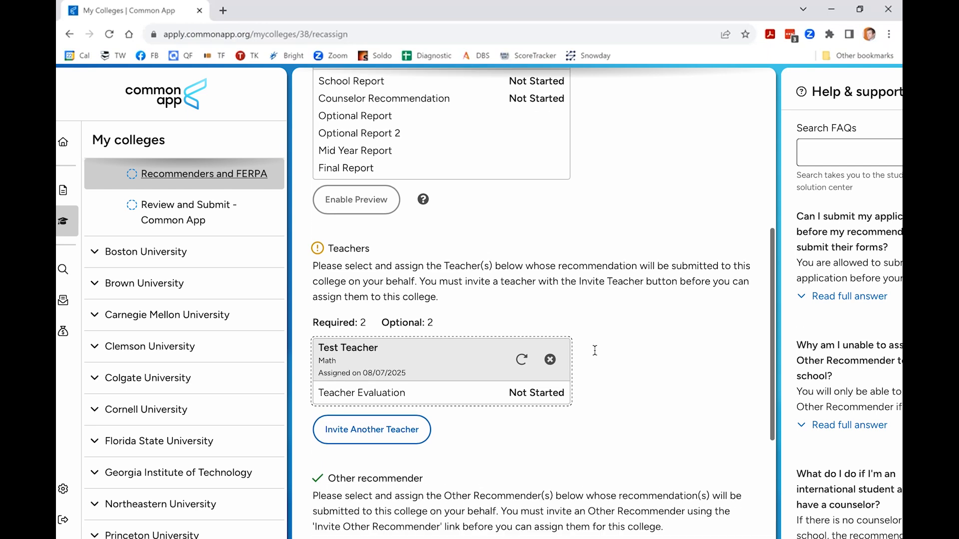
{"action": "scroll", "coordinate": [594, 349], "scroll_direction": "down", "scroll_amount": 4}
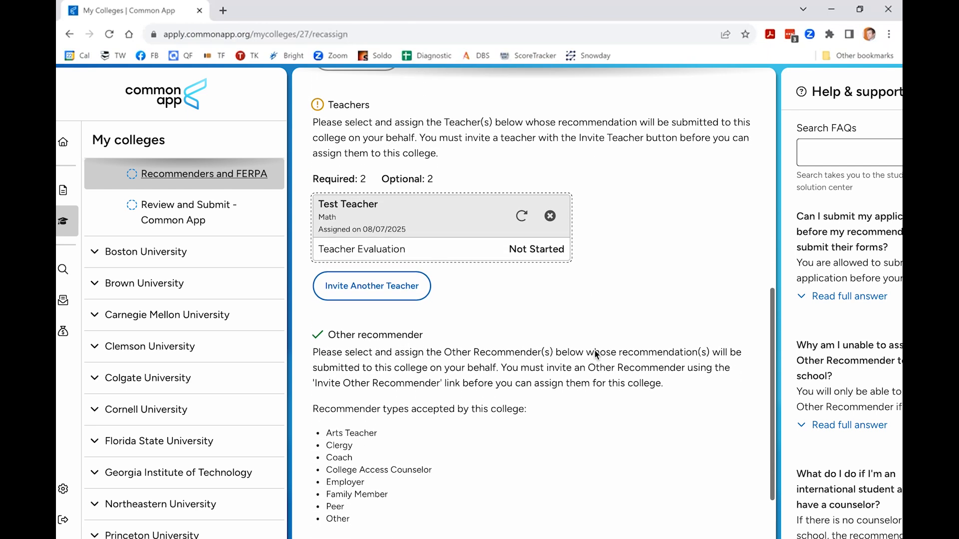
{"action": "scroll", "coordinate": [595, 350], "scroll_direction": "down", "scroll_amount": 2}
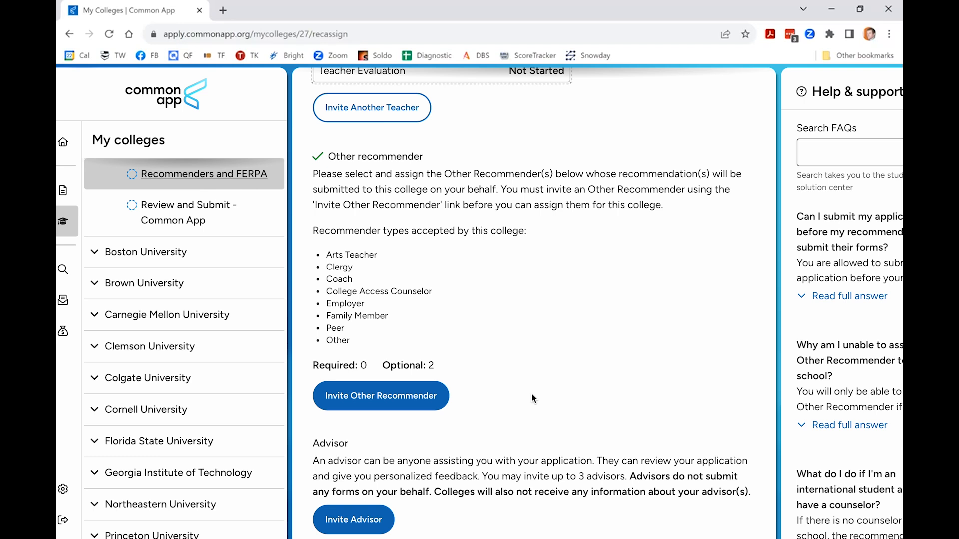
{"action": "scroll", "coordinate": [531, 394], "scroll_direction": "down", "scroll_amount": 1}
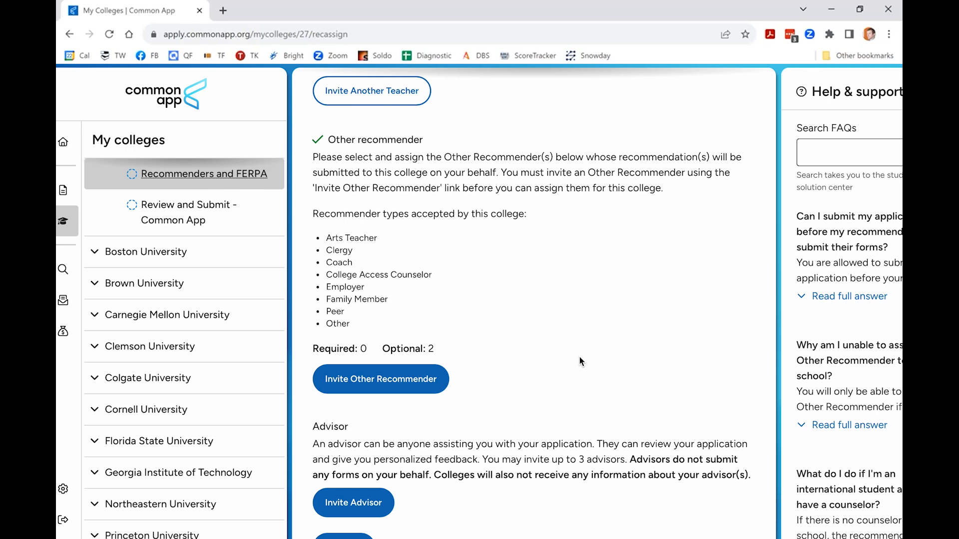
Enable Application Preview for Bard's school counselor, acknowledging that the information on how it works has been read and understood.
{"action": "scroll", "coordinate": [579, 356], "scroll_direction": "up", "scroll_amount": 9}
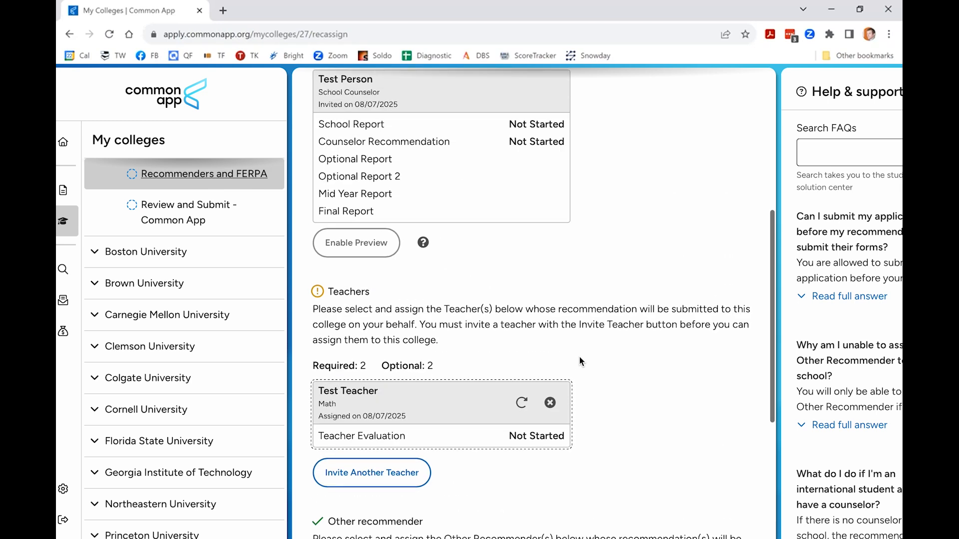
{"action": "left_click", "coordinate": [351, 315]}
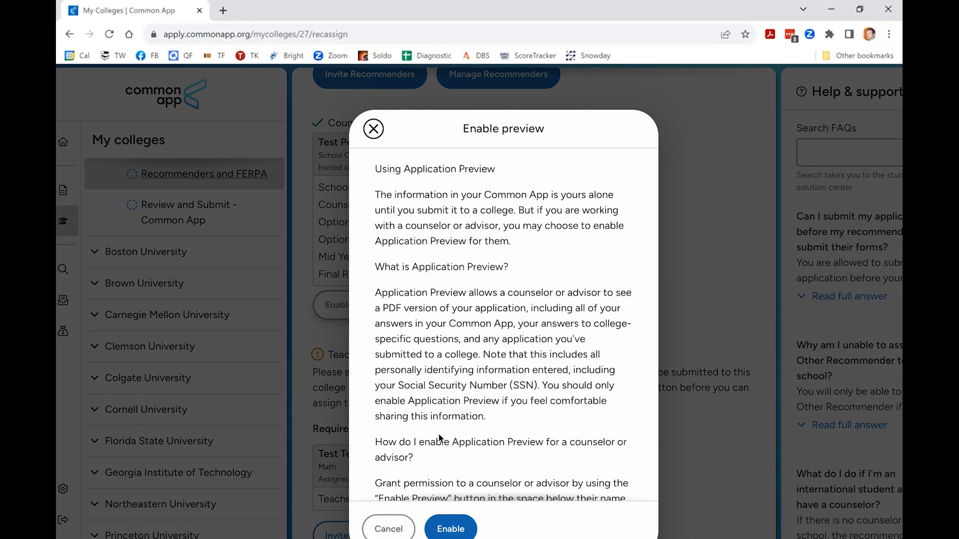
{"action": "left_click", "coordinate": [459, 531]}
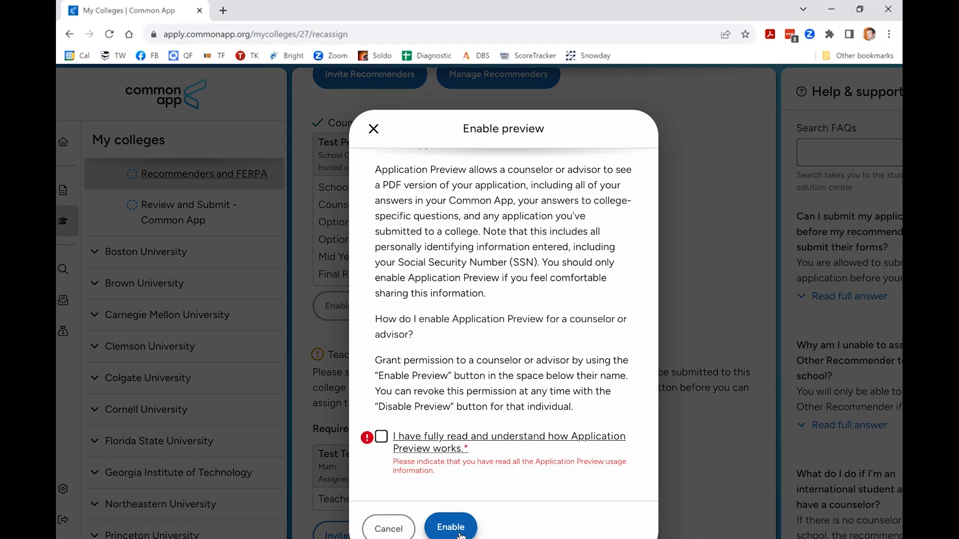
{"action": "key", "text": "space"}
{"action": "left_click", "coordinate": [449, 526]}
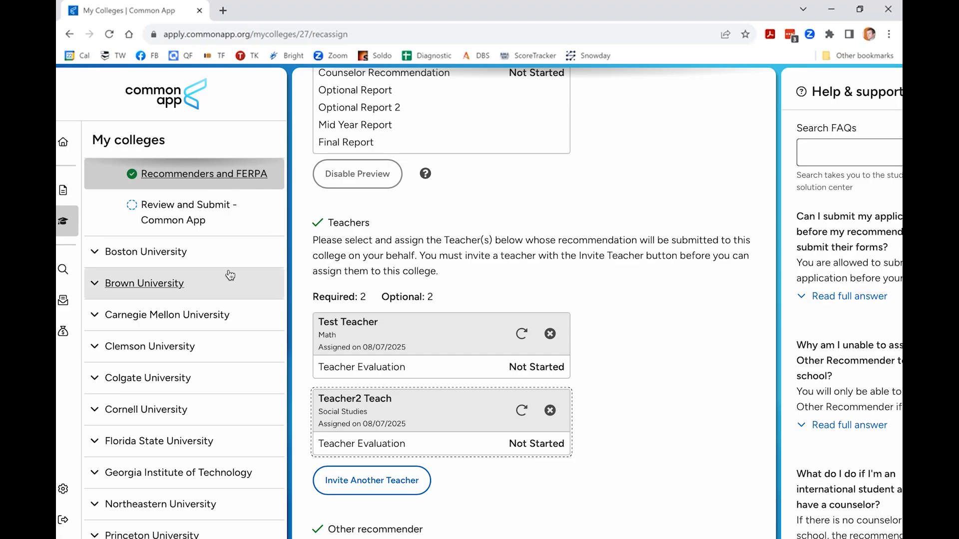
Open Bard College's Review and Submit section and read through the steps of the submission process.
{"action": "left_click", "coordinate": [195, 219]}
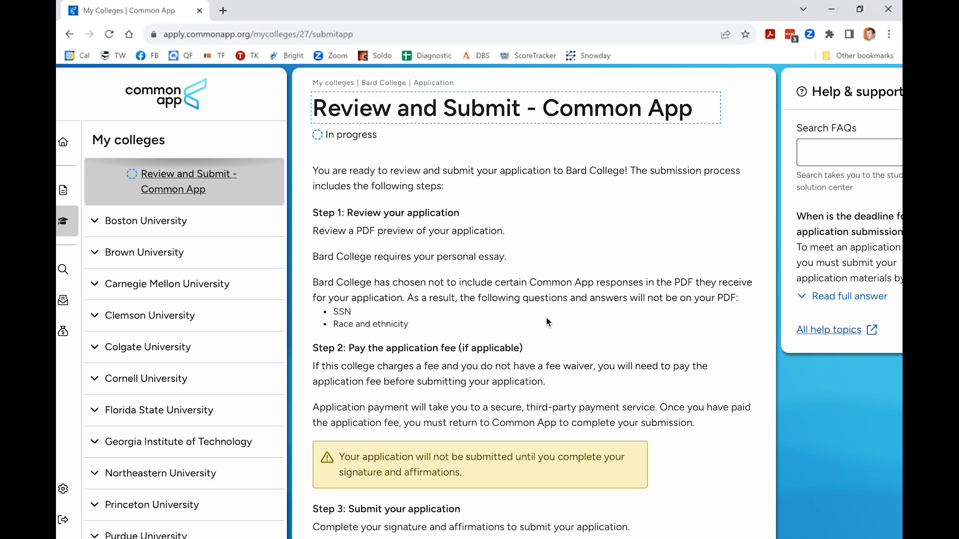
{"action": "scroll", "coordinate": [547, 319], "scroll_direction": "down", "scroll_amount": 1}
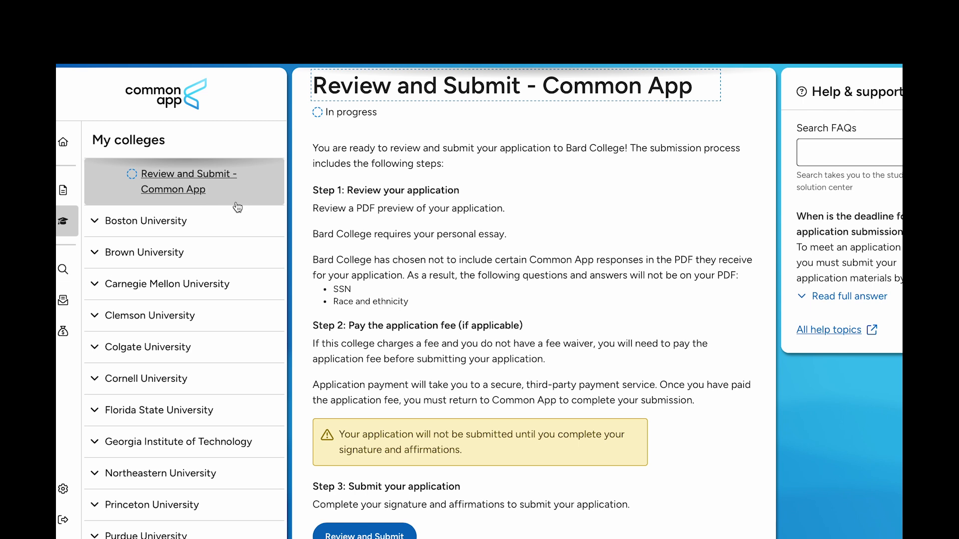
Open Boston University's General section and check the answer choices for having SAT/ACT scores considered.
{"action": "left_click", "coordinate": [160, 220]}
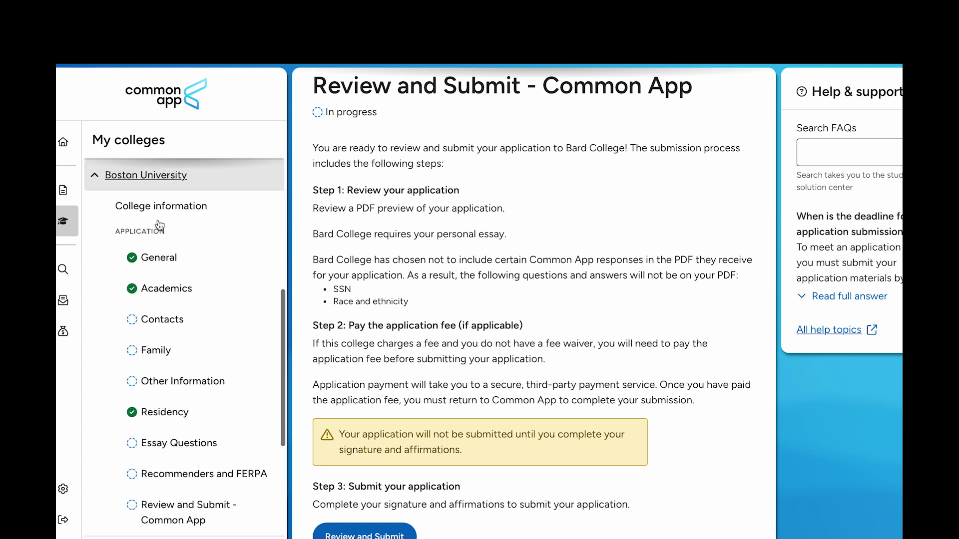
{"action": "left_click", "coordinate": [156, 259]}
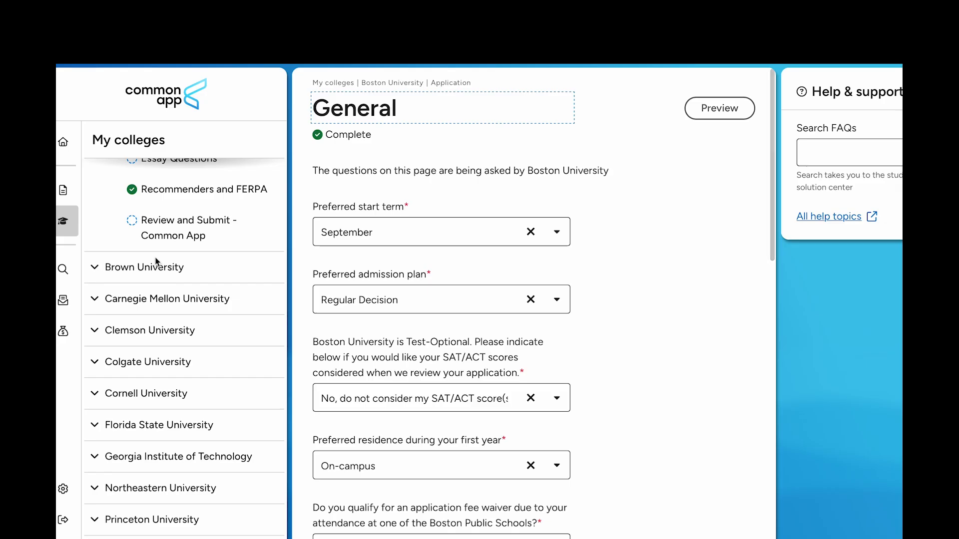
{"action": "left_click", "coordinate": [557, 402]}
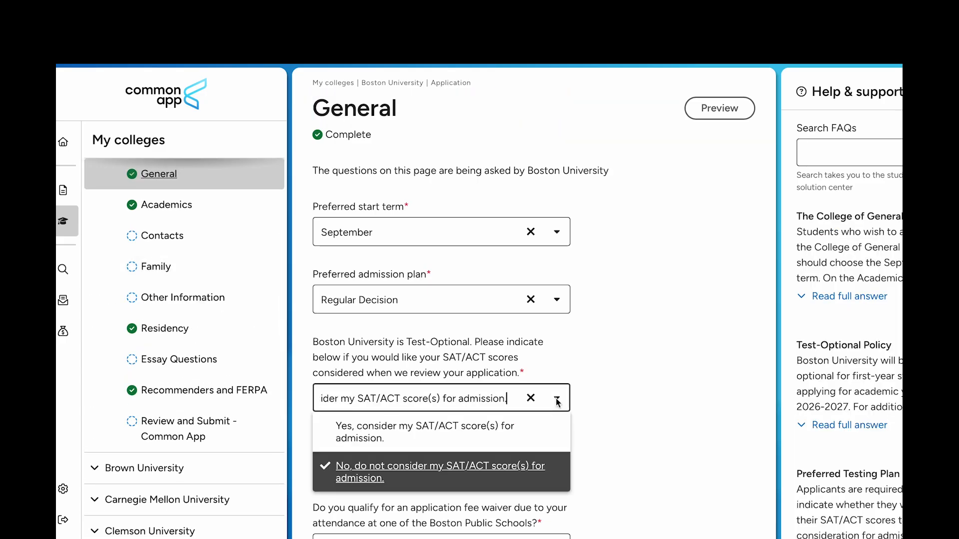
{"action": "left_click", "coordinate": [558, 401]}
{"action": "scroll", "coordinate": [215, 292], "scroll_direction": "up", "scroll_amount": 3}
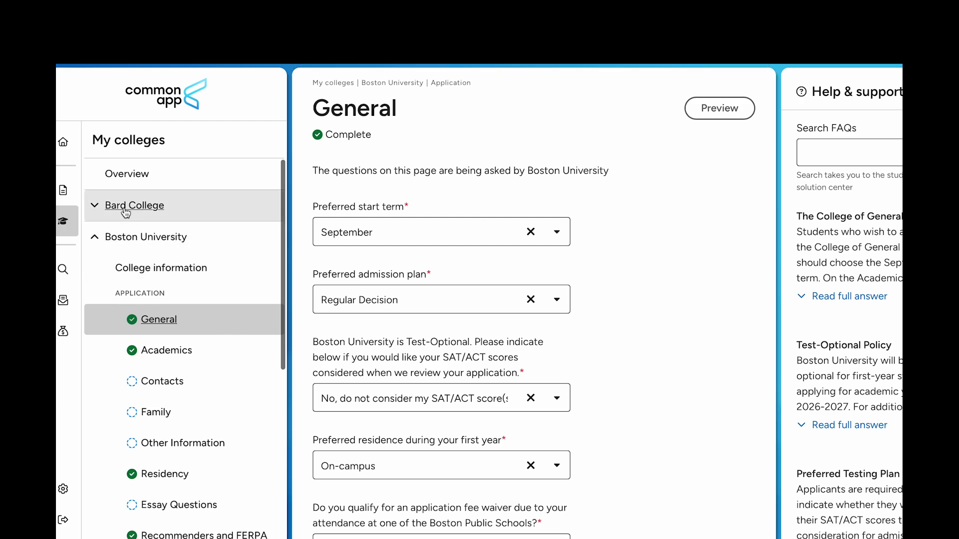
View Bard College's General questions again and return to its Review and Submit section.
{"action": "left_click", "coordinate": [125, 212]}
{"action": "scroll", "coordinate": [165, 255], "scroll_direction": "down", "scroll_amount": 1}
{"action": "left_click", "coordinate": [168, 285]}
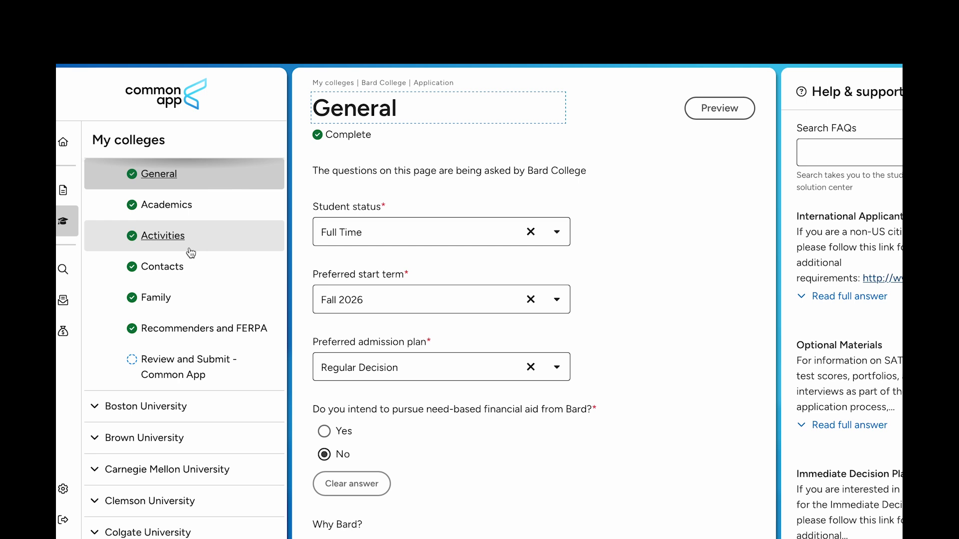
{"action": "left_click", "coordinate": [195, 369]}
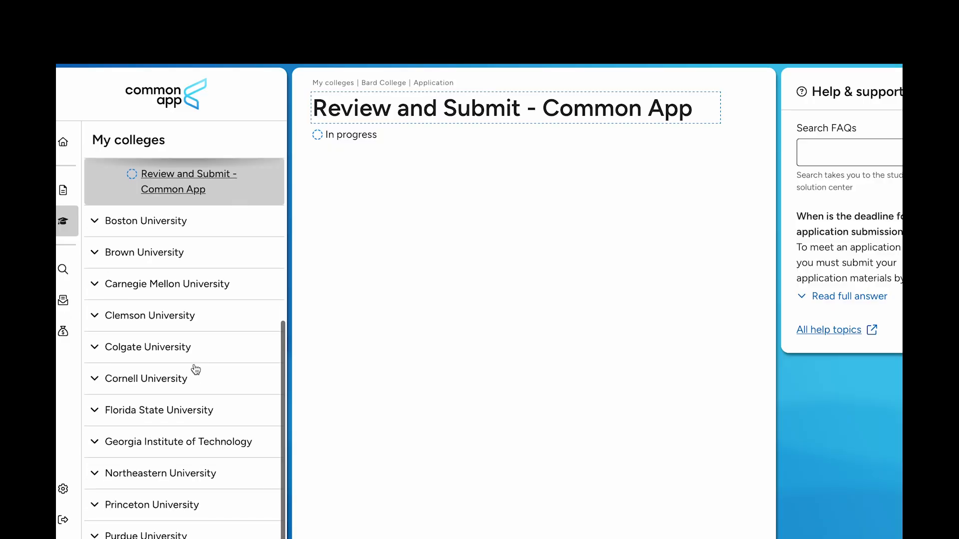